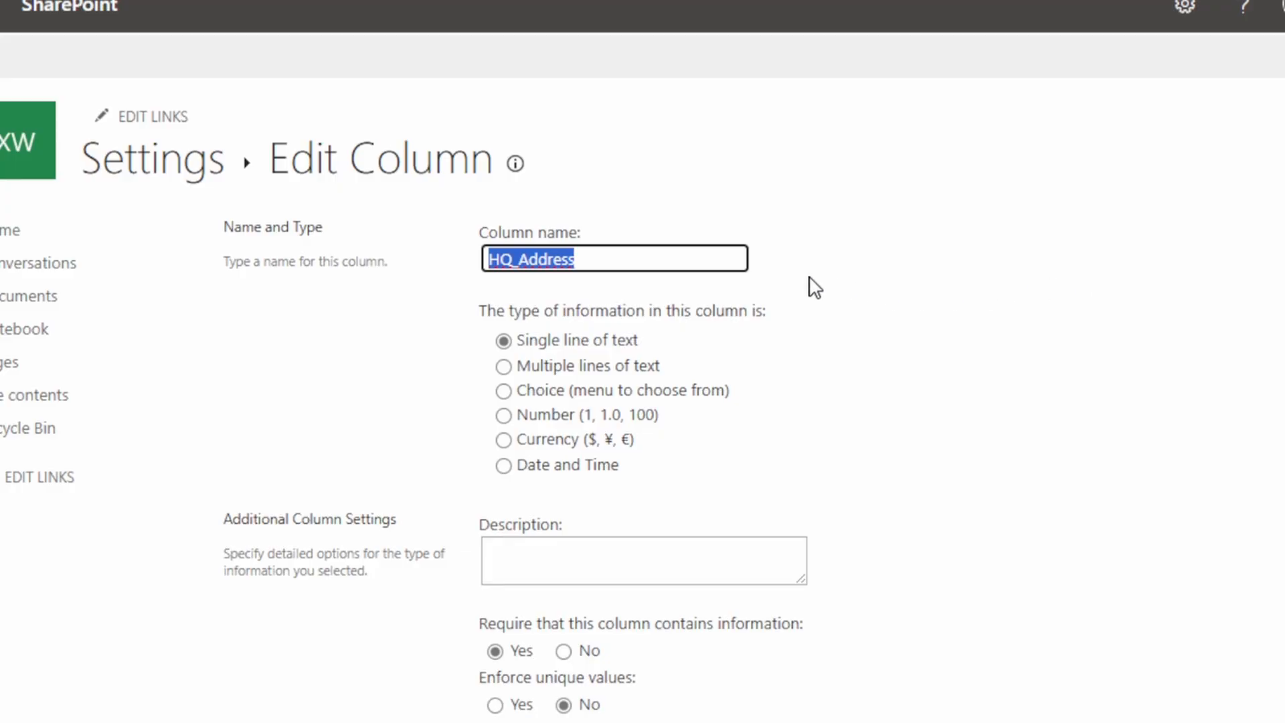
# - Rename the open HQ_Address column to "HQ Address", replacing the underscore with a space, and save the column
pyautogui.click(521, 262)
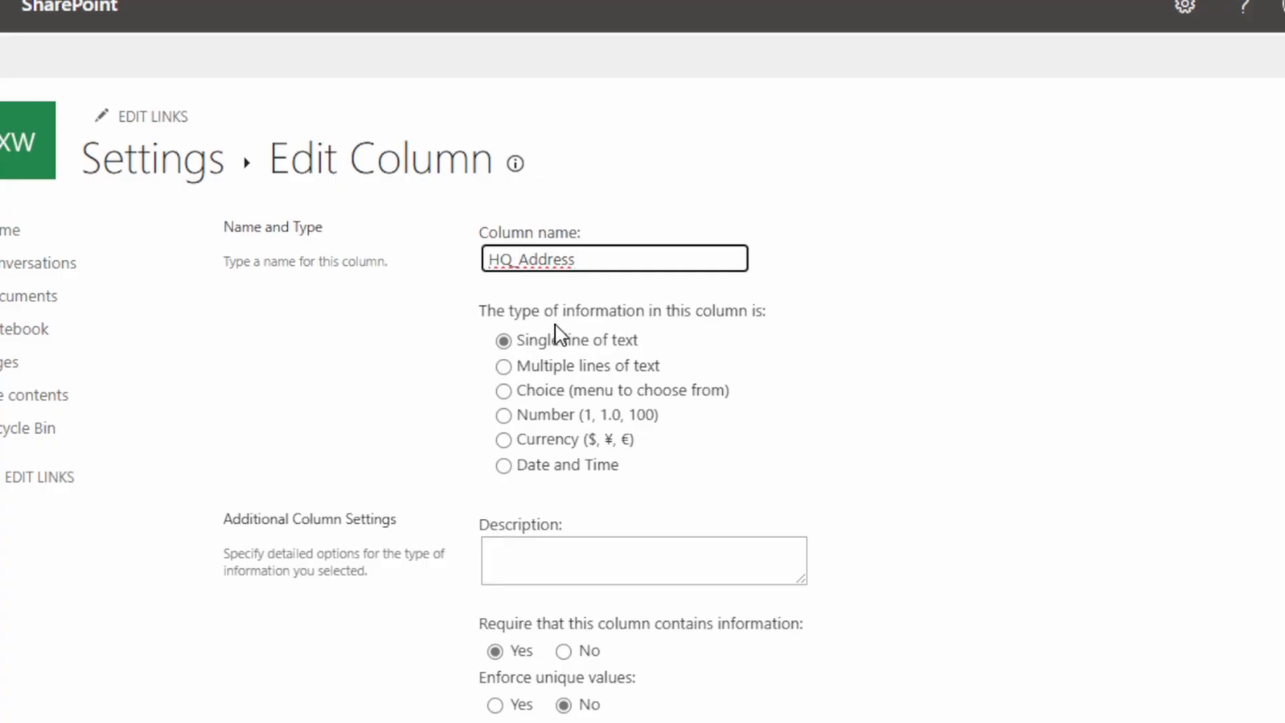
pyautogui.press('BackSpace')
pyautogui.scroll(-5, 903, 372)
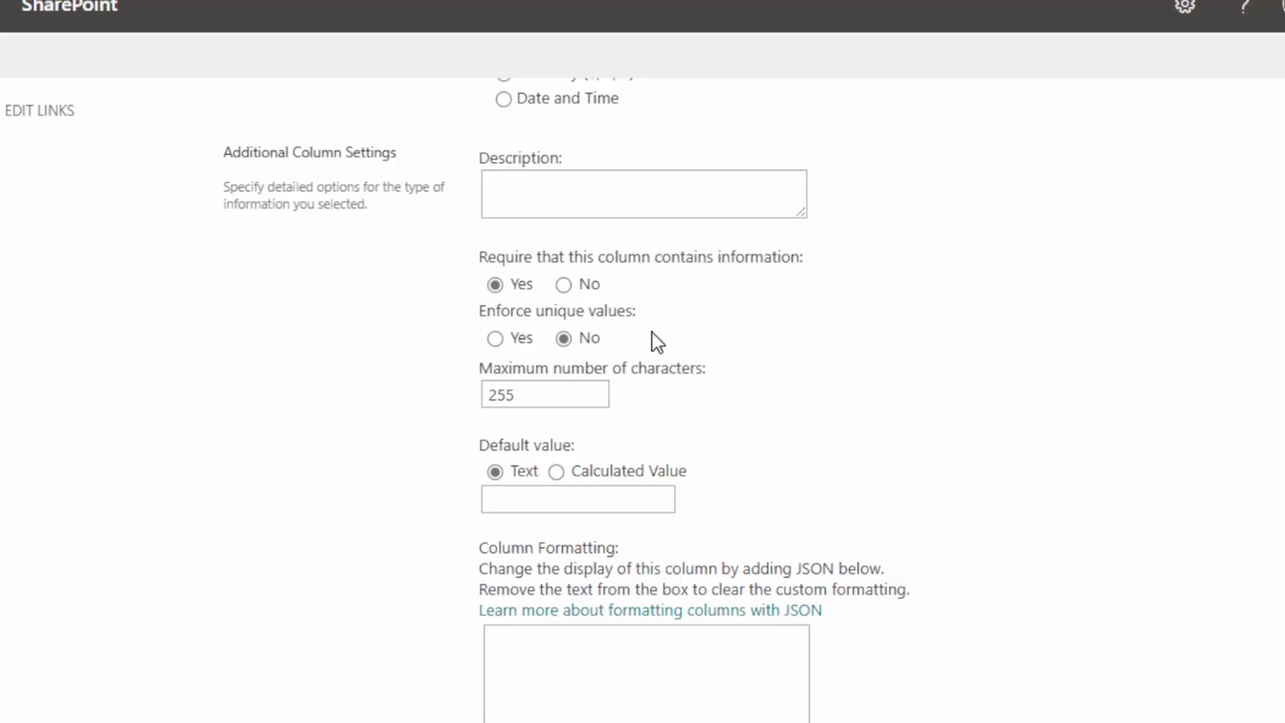
pyautogui.scroll(-2, 813, 333)
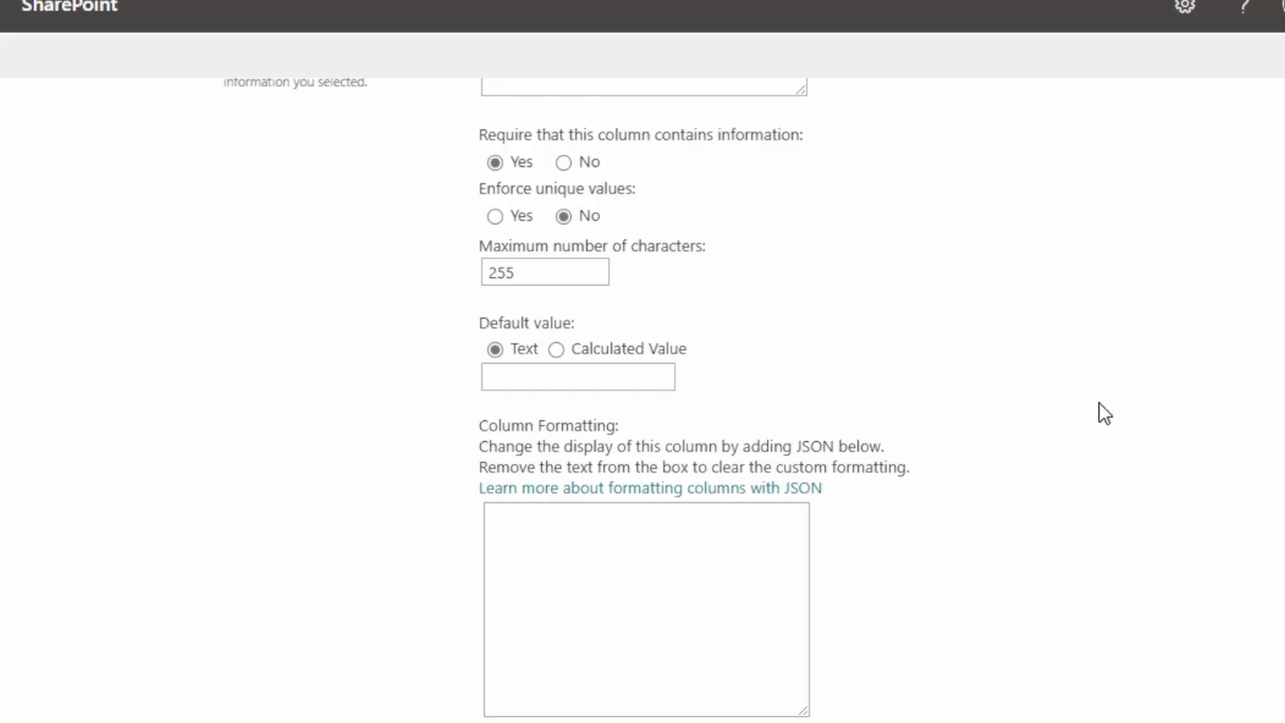
pyautogui.scroll(7, 1104, 412)
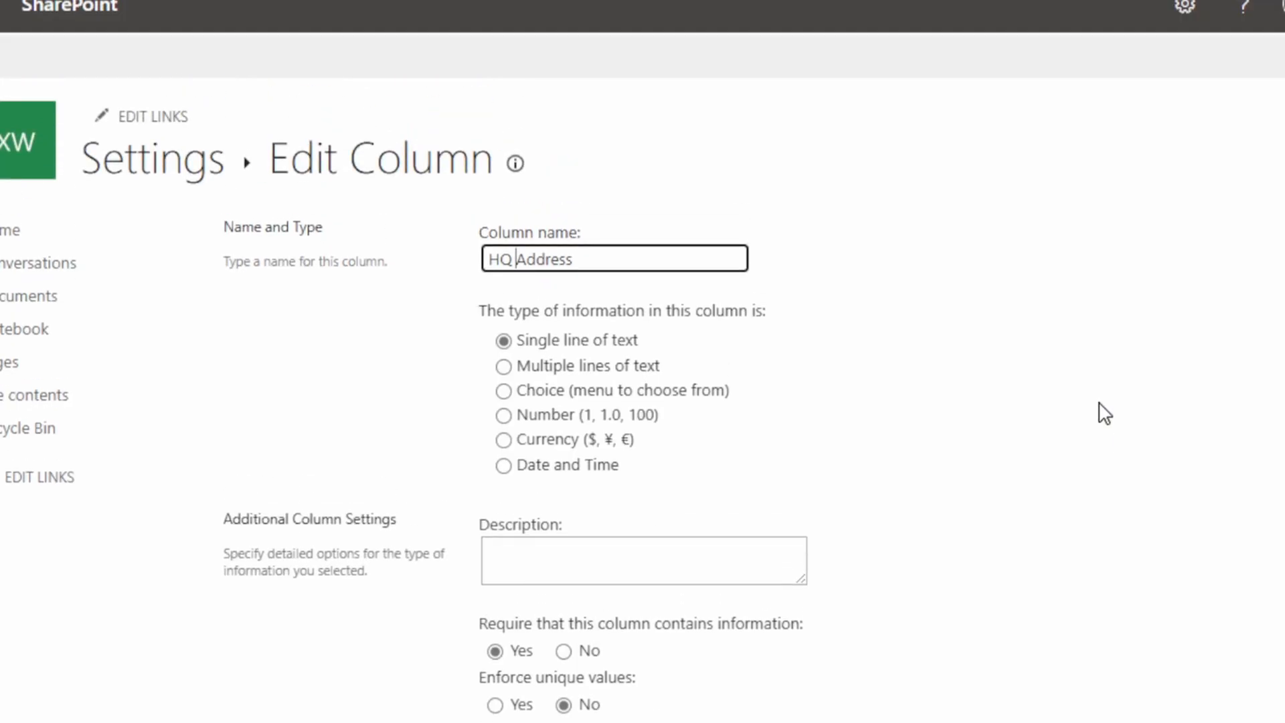
pyautogui.scroll(-10, 1104, 413)
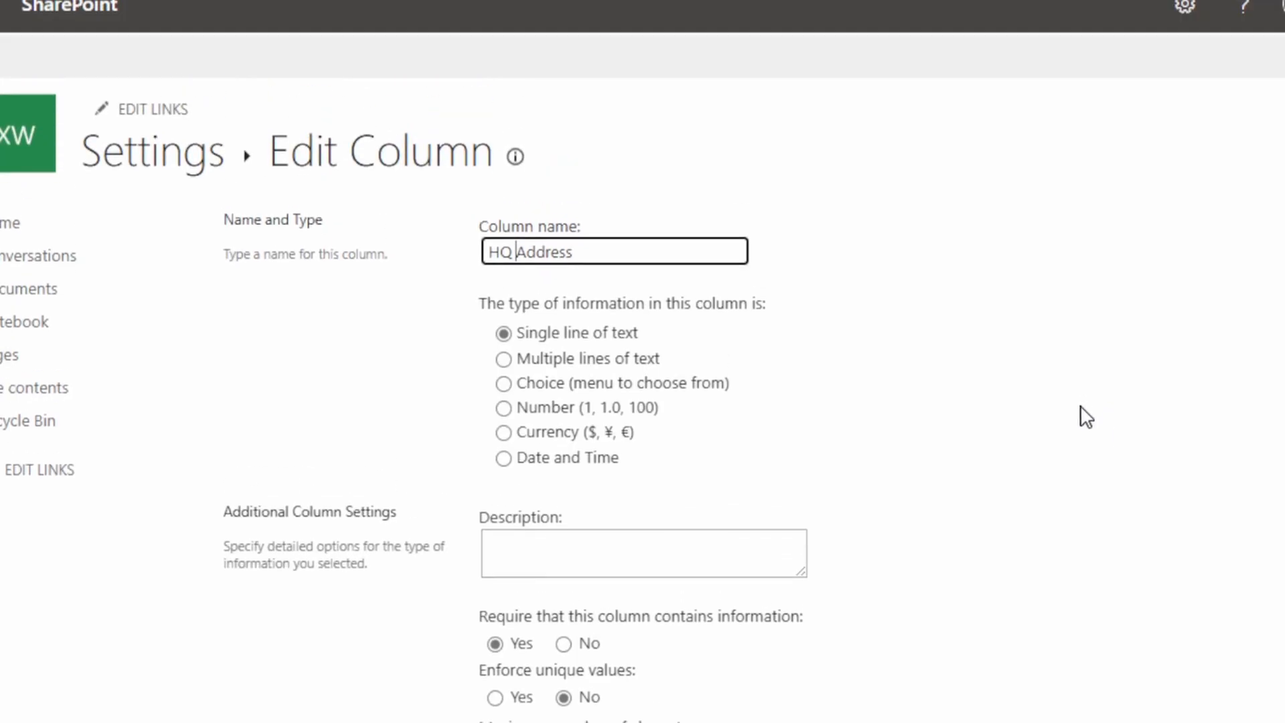
pyautogui.click(1150, 621)
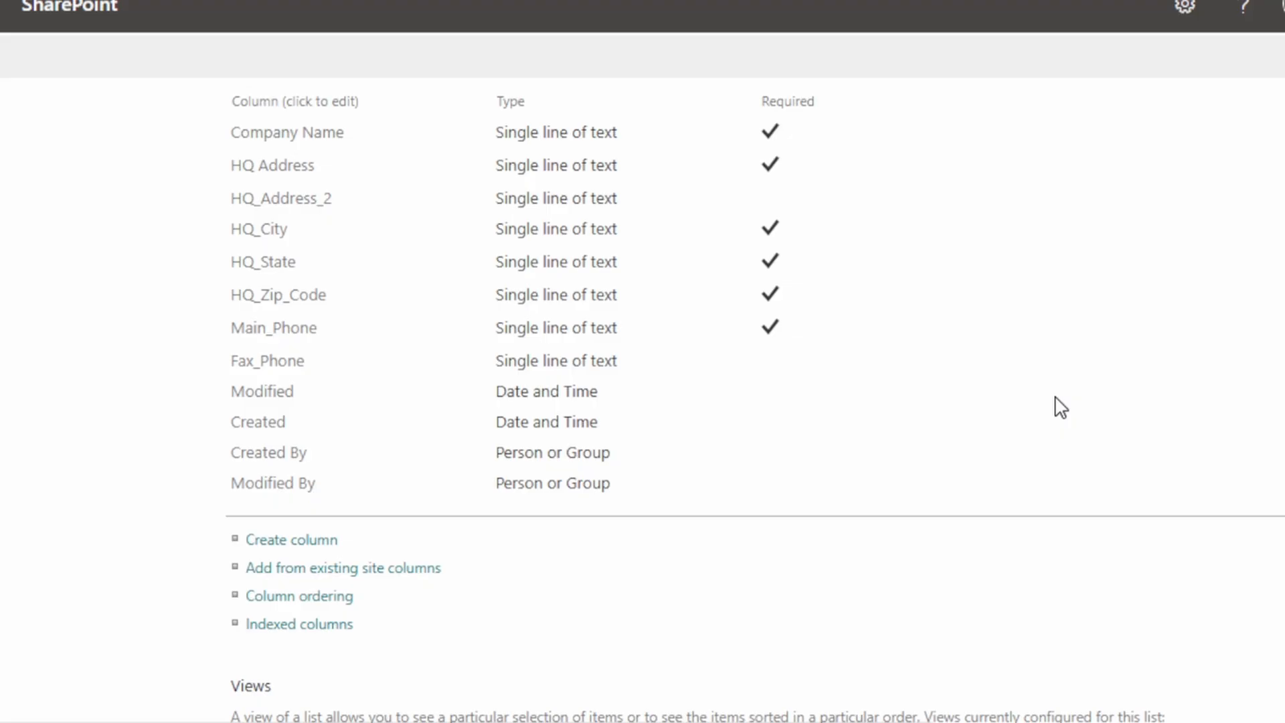
# - Rename the HQ_Address_2 column to "HQ Address 2", replacing both underscores with spaces, and save the column
pyautogui.click(279, 201)
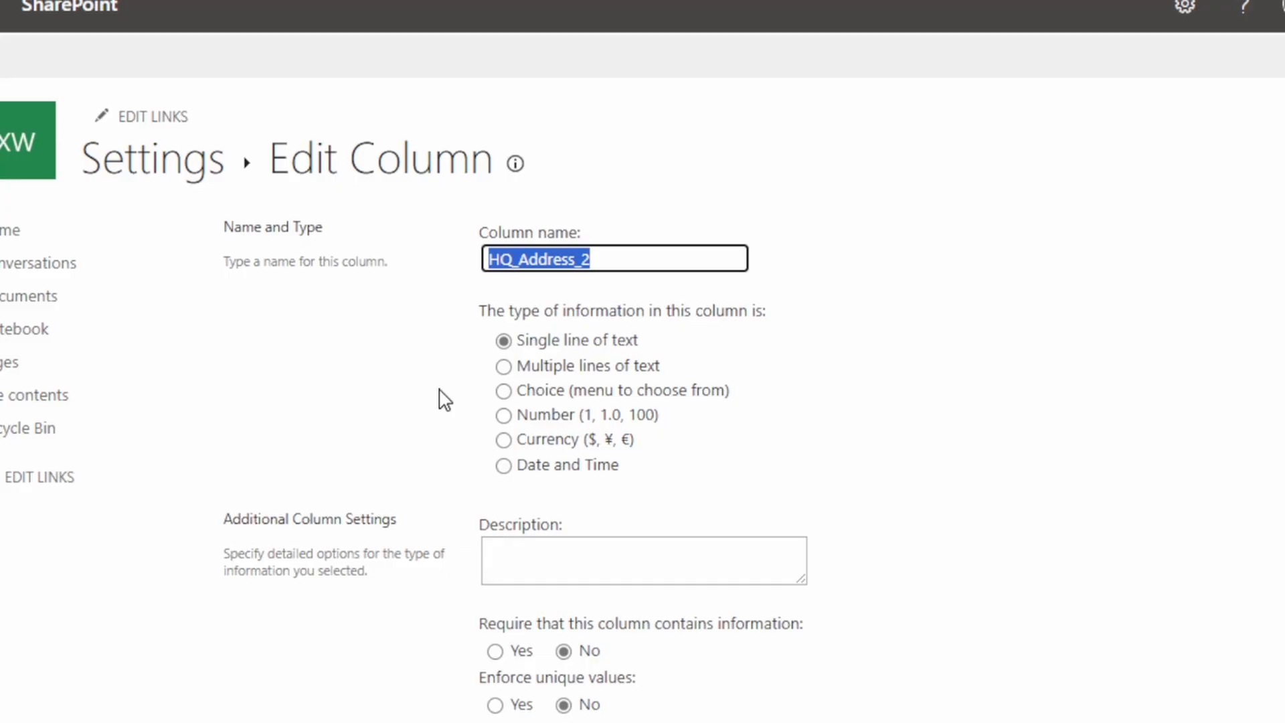
pyautogui.click(518, 260)
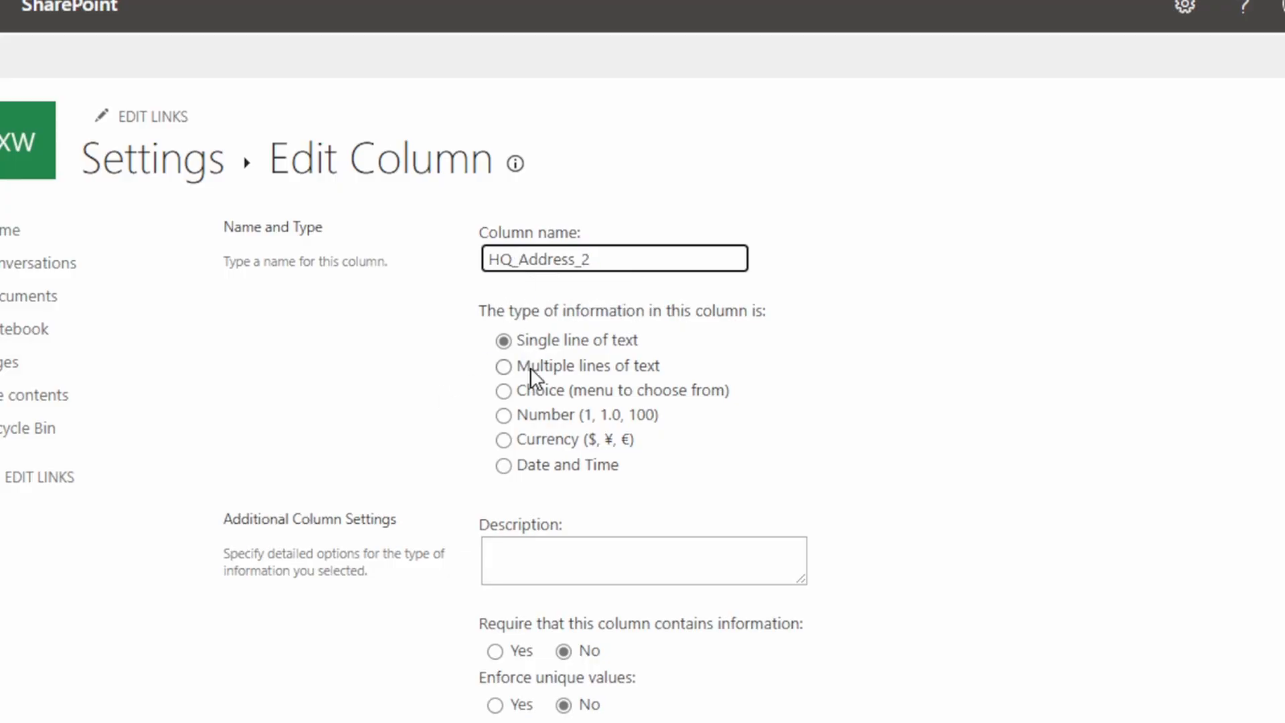
pyautogui.press('BackSpace')
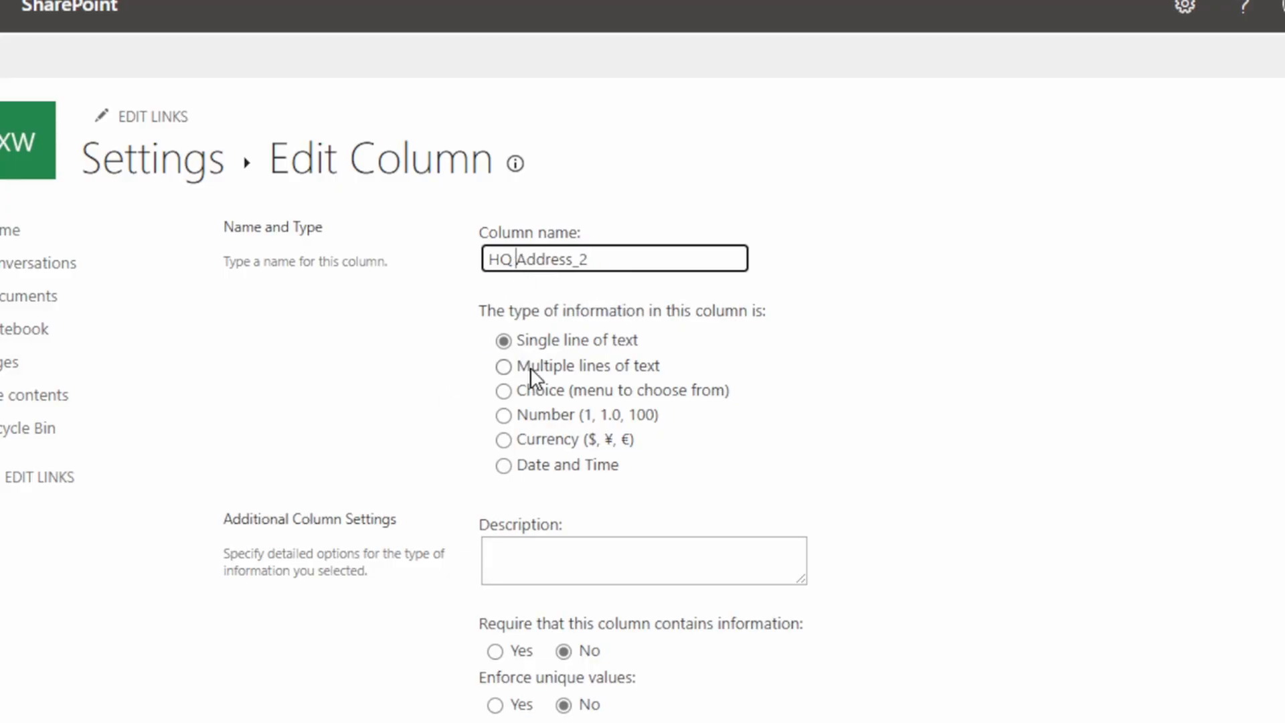
pyautogui.click(580, 259)
pyautogui.press('BackSpace')
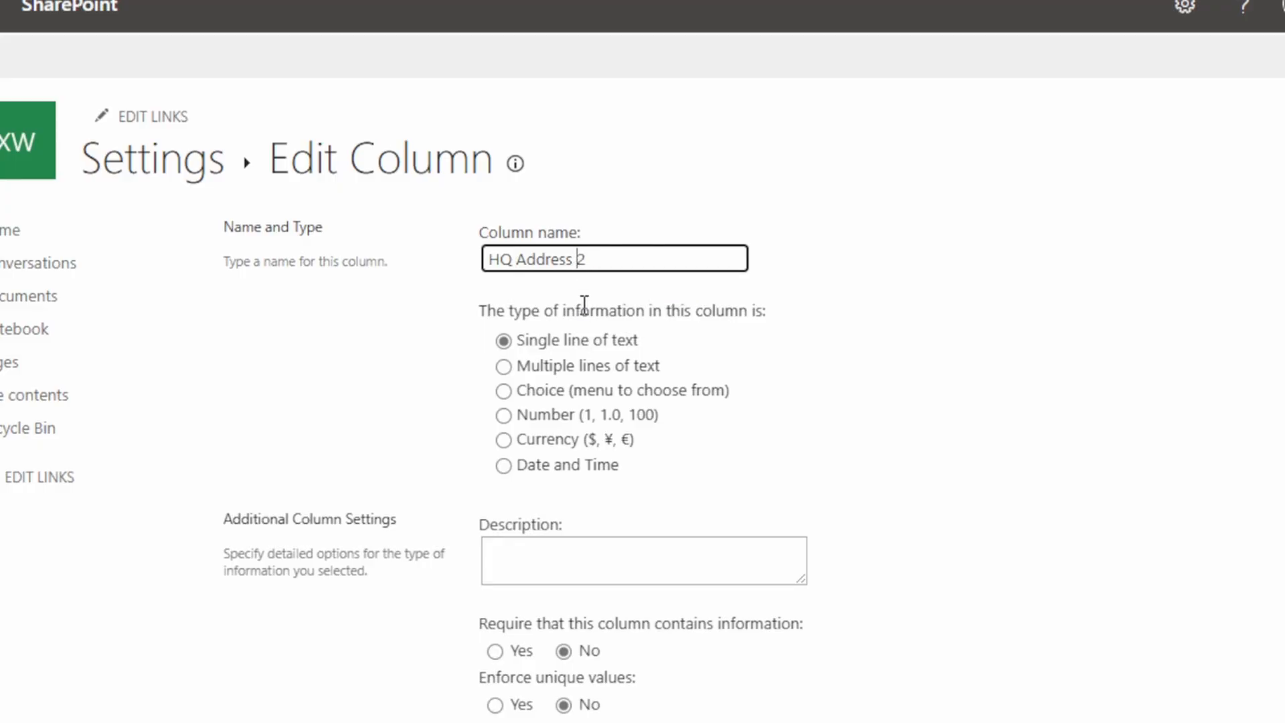
pyautogui.scroll(-2, 859, 304)
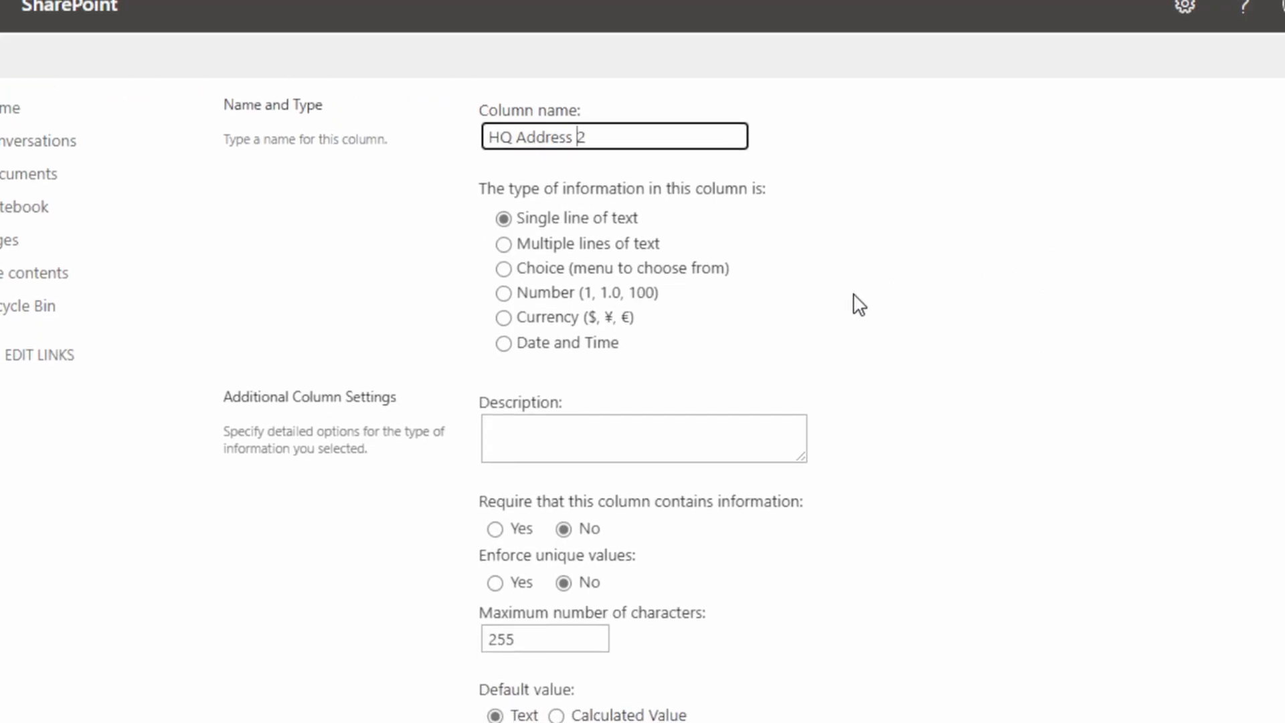
pyautogui.scroll(-4, 917, 272)
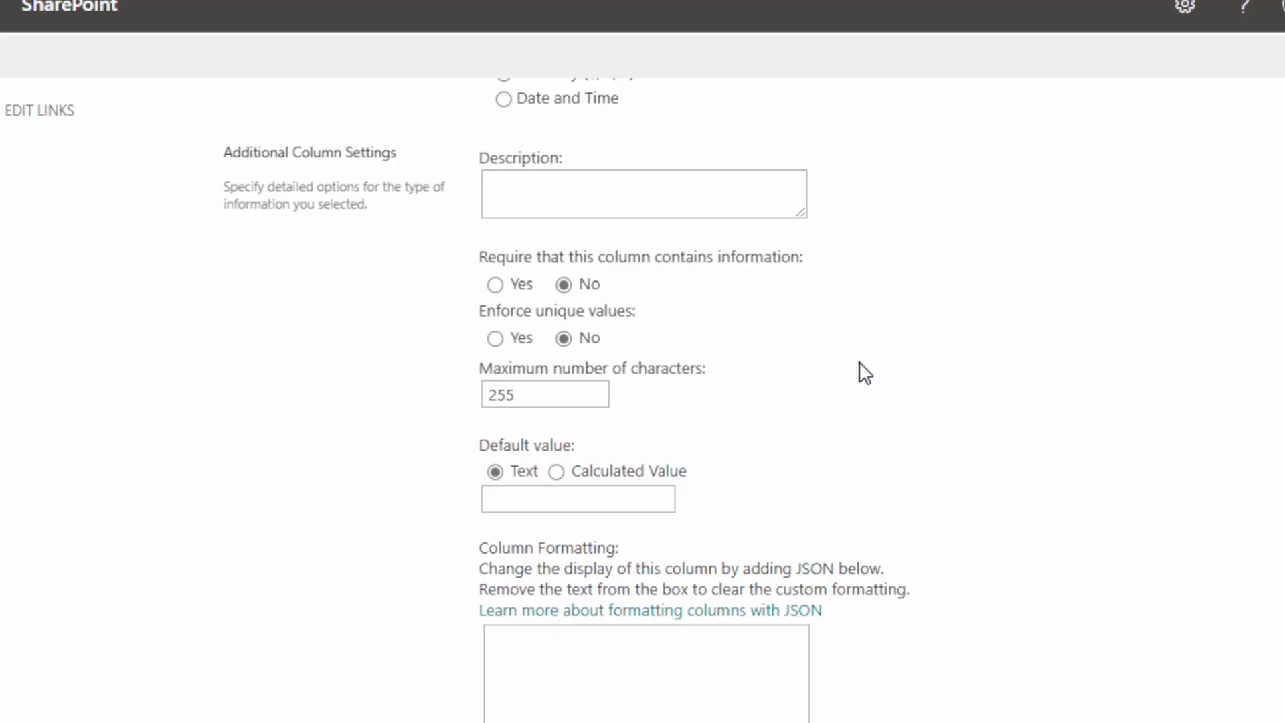
pyautogui.scroll(-2, 863, 373)
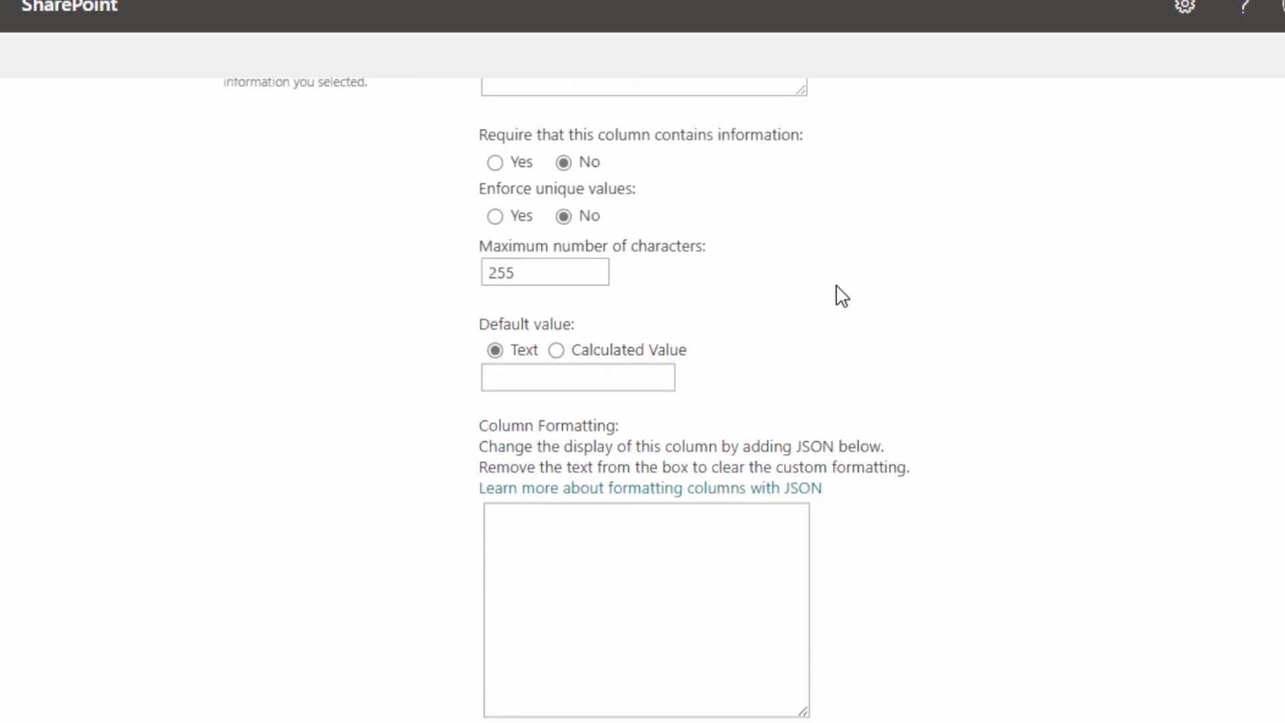
pyautogui.scroll(-2, 1055, 379)
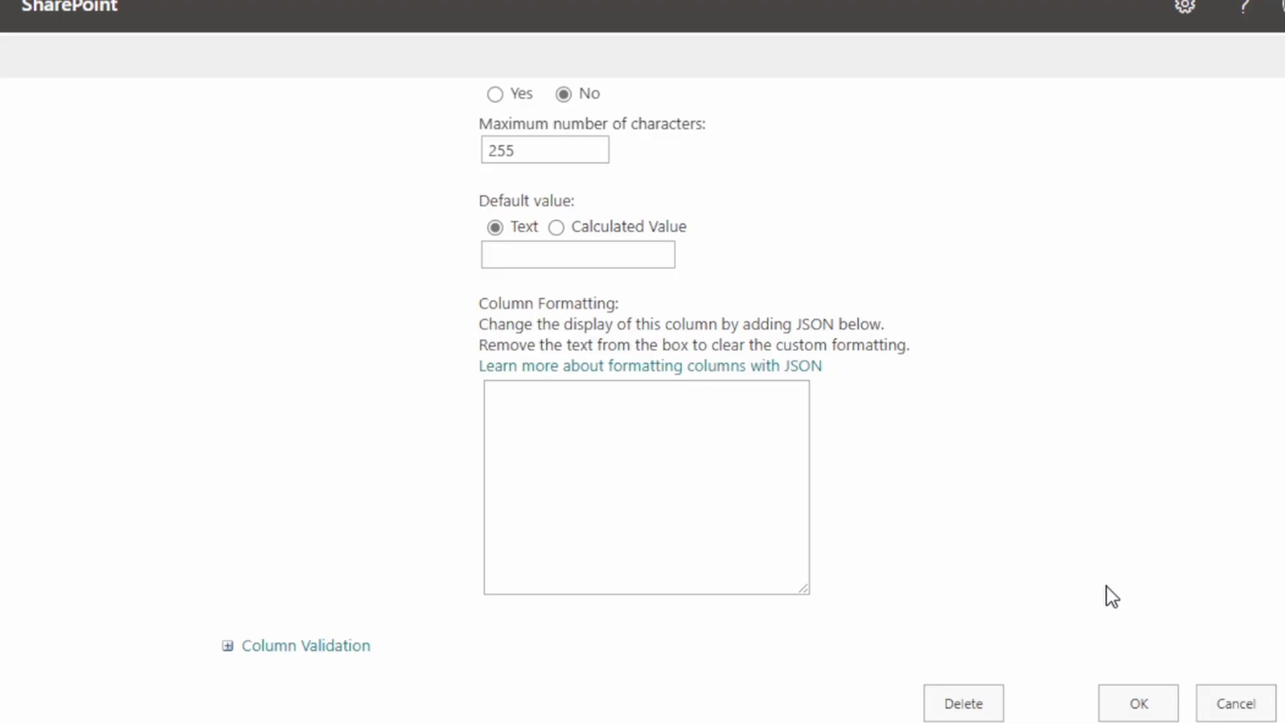
pyautogui.click(1140, 689)
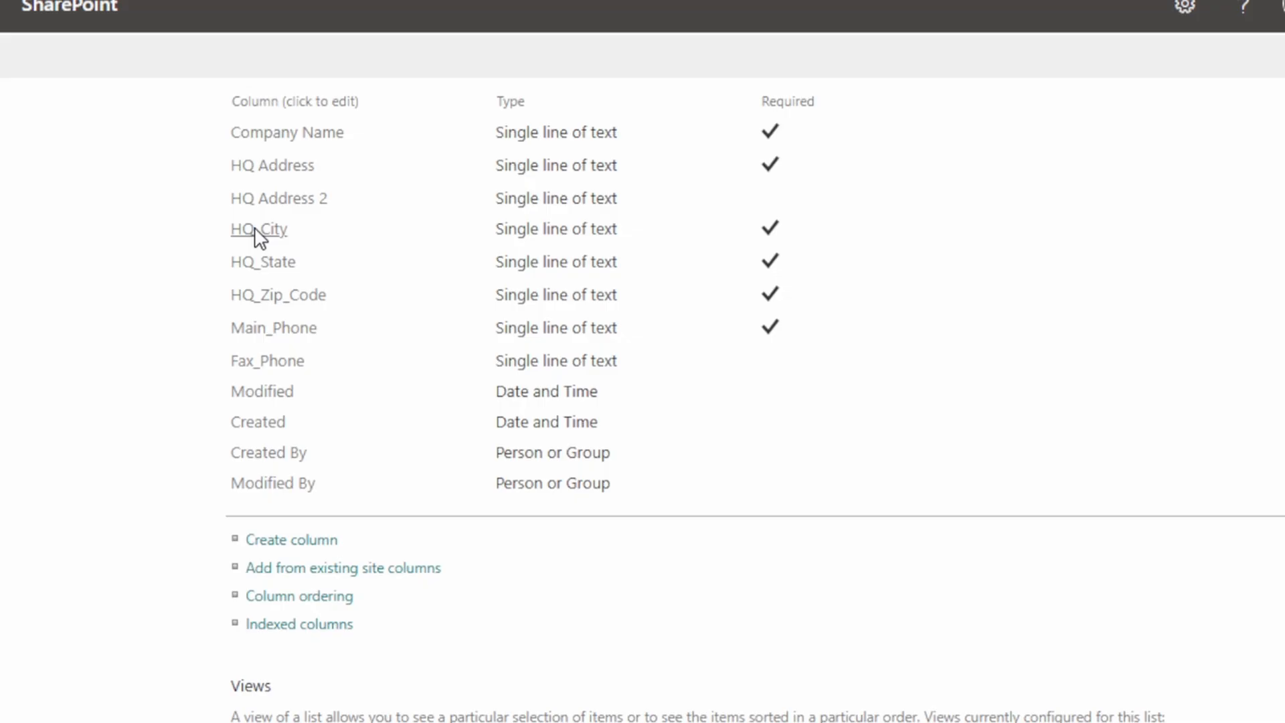
# - Rename the HQ_City column to "HQ City", replacing the underscore with a space, and save the column
pyautogui.click(253, 231)
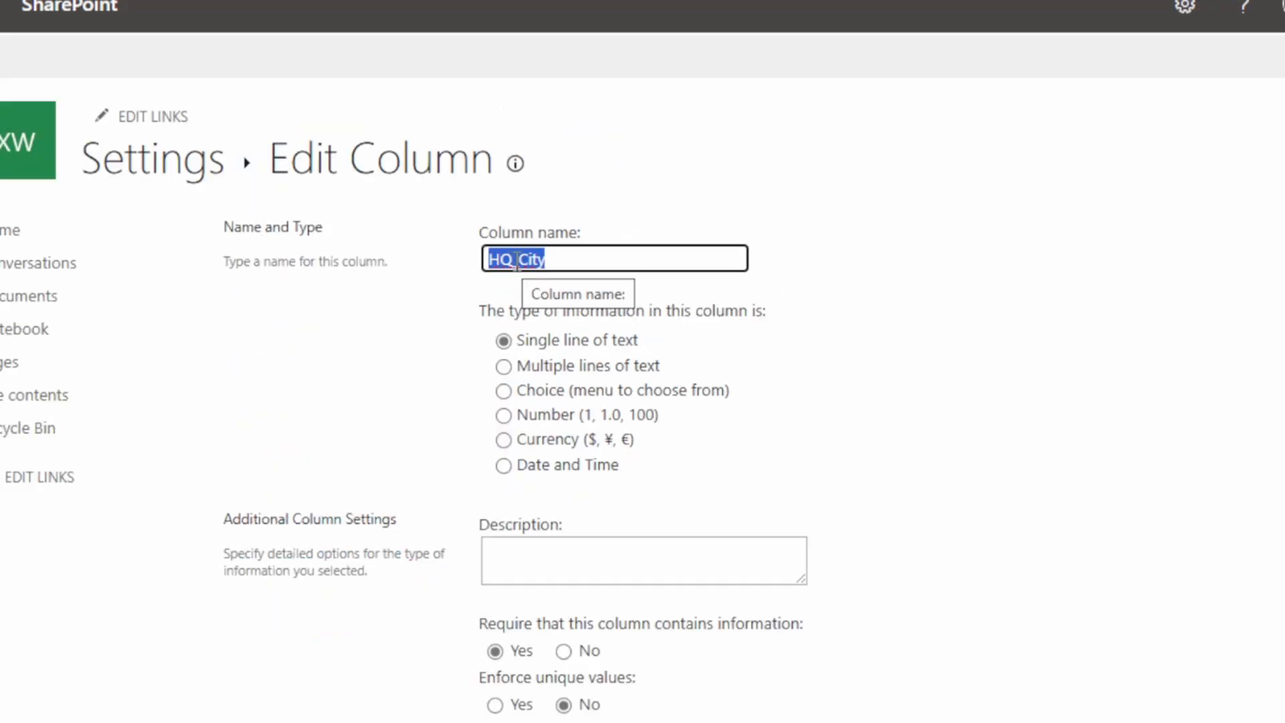
pyautogui.click(516, 263)
pyautogui.press('BackSpace')
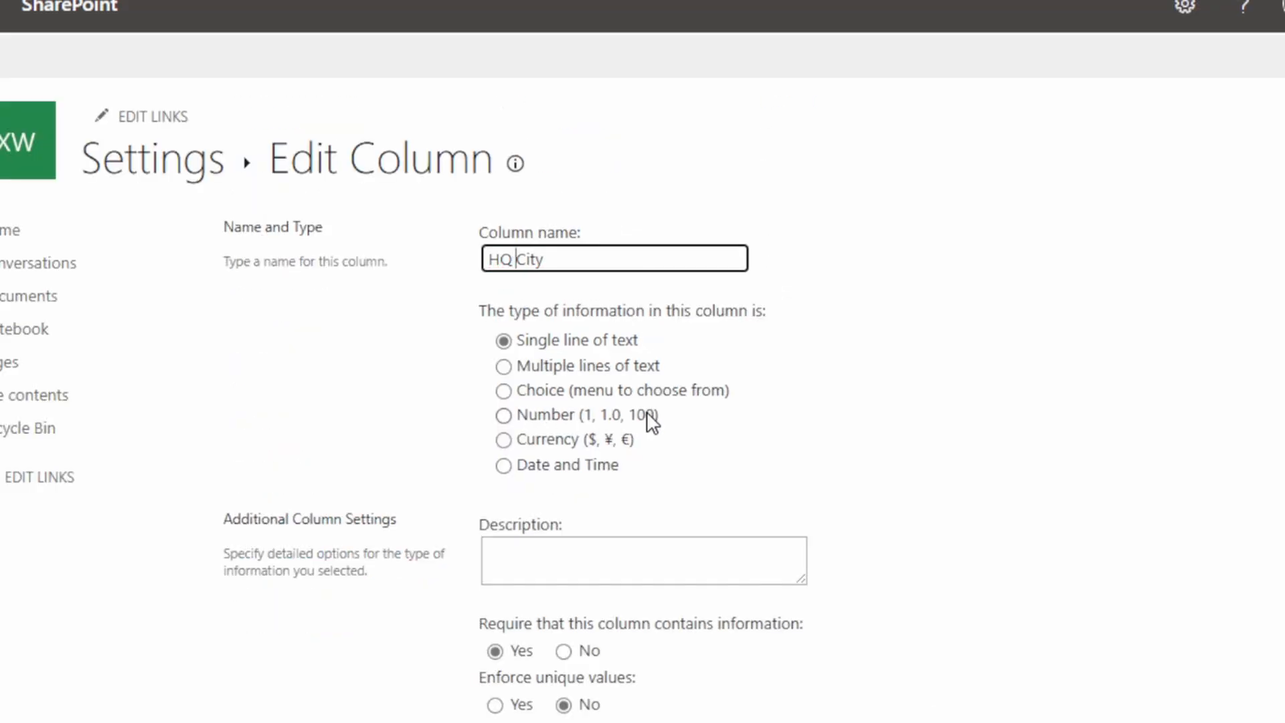
pyautogui.scroll(-2, 970, 390)
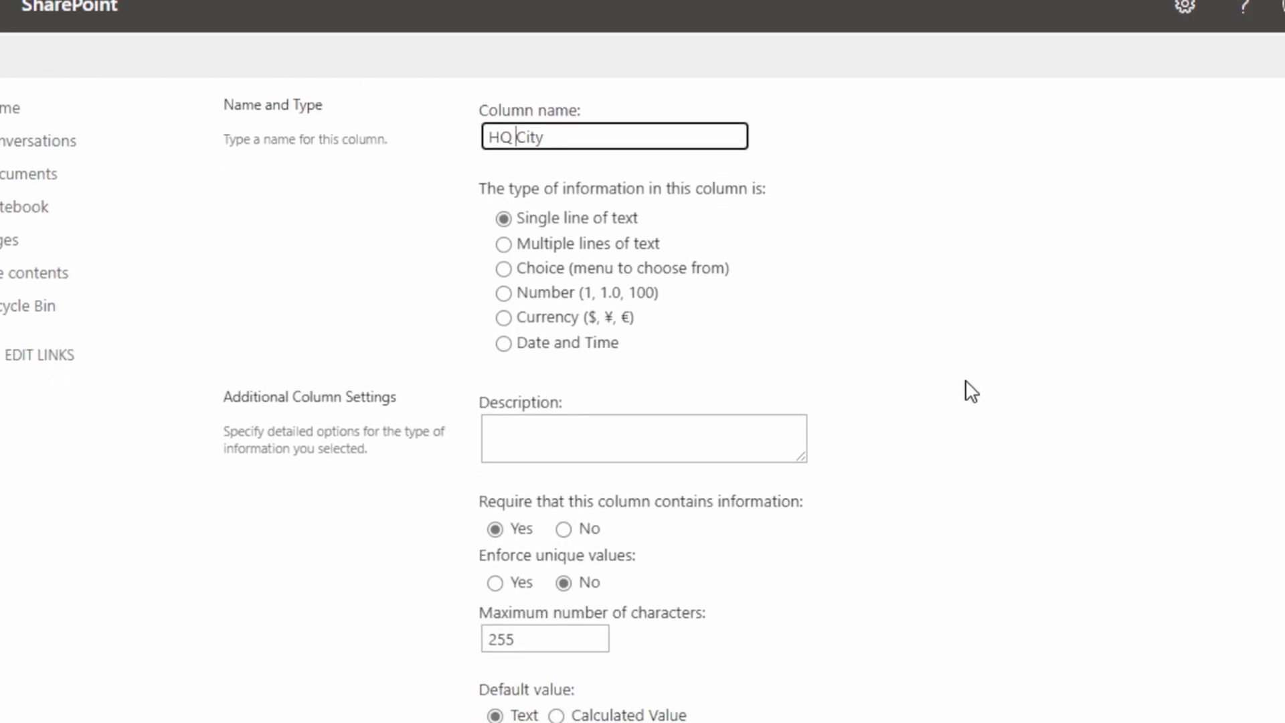
pyautogui.scroll(-2, 970, 390)
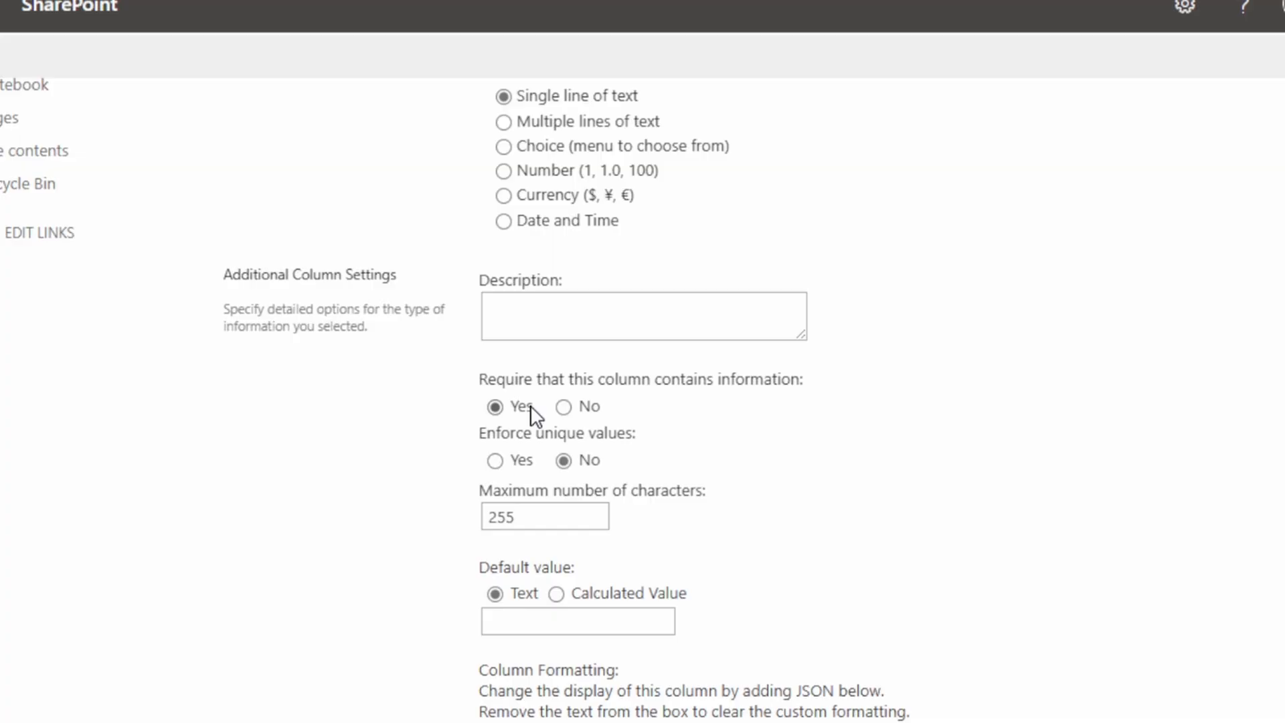
pyautogui.scroll(-2, 870, 432)
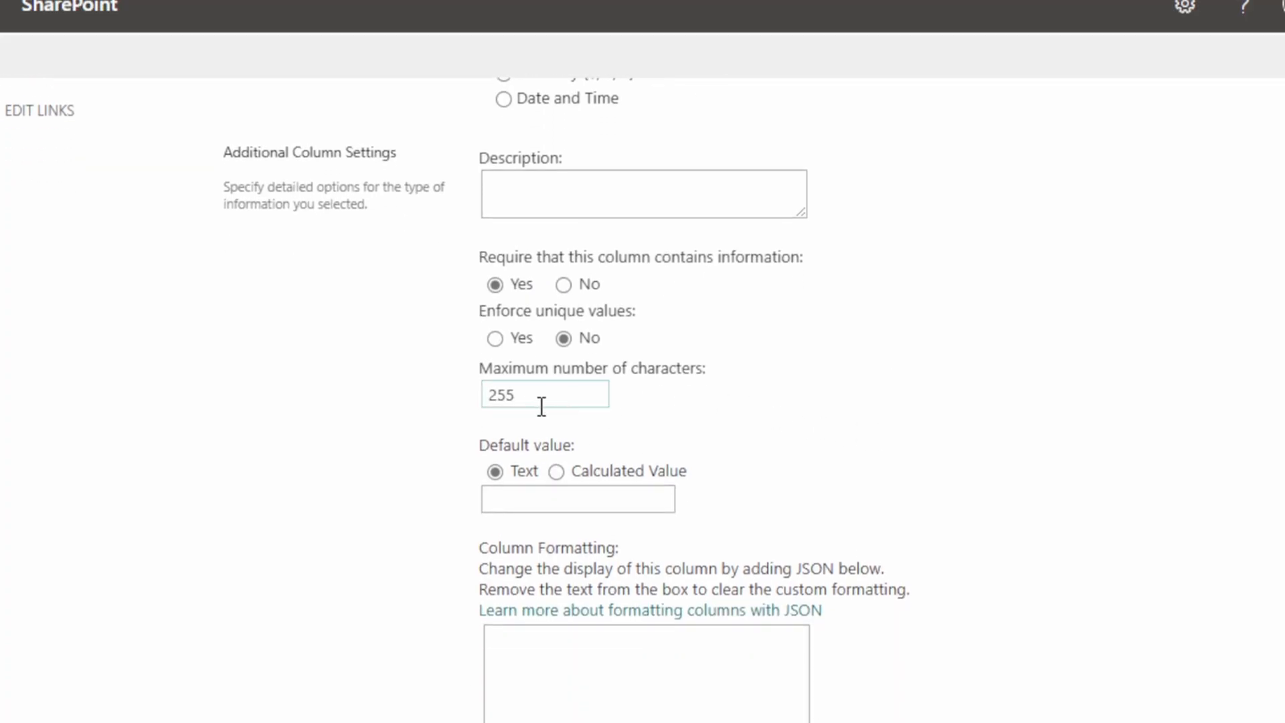
pyautogui.scroll(-2, 833, 435)
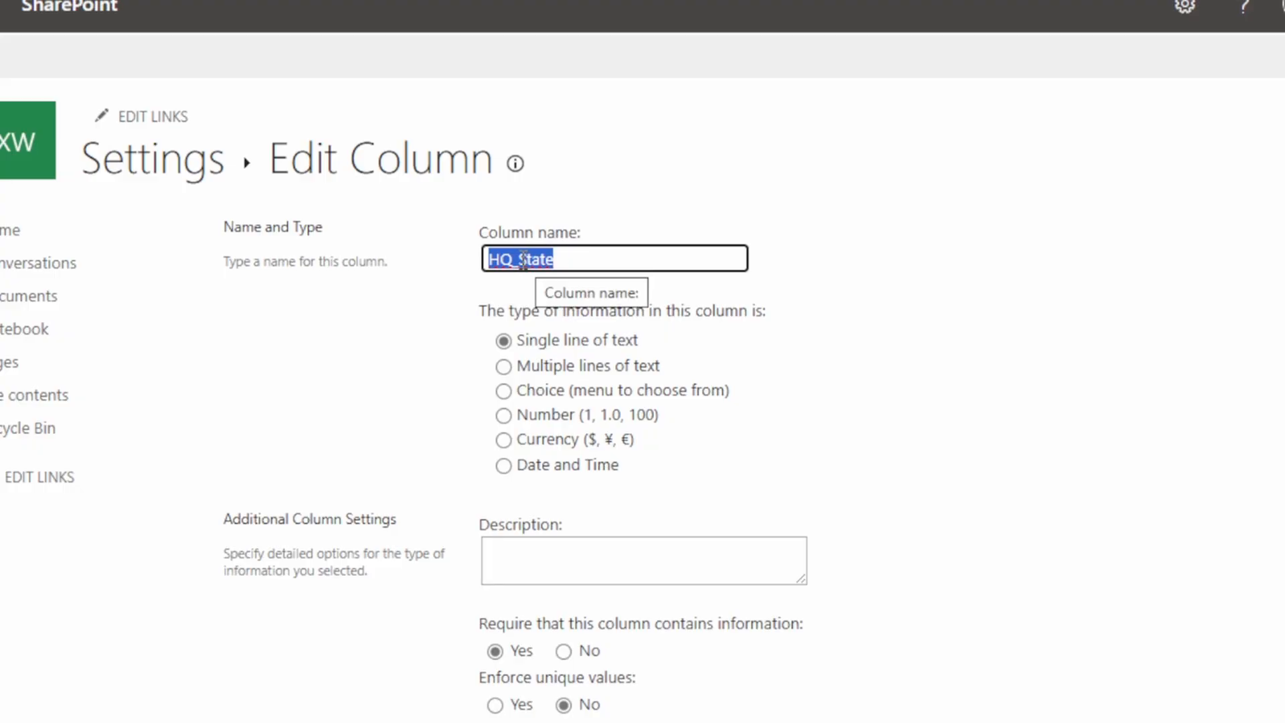
# - Rename the HQ_State column to "HQ State", replacing the underscore with a space, and save the column
pyautogui.click(519, 260)
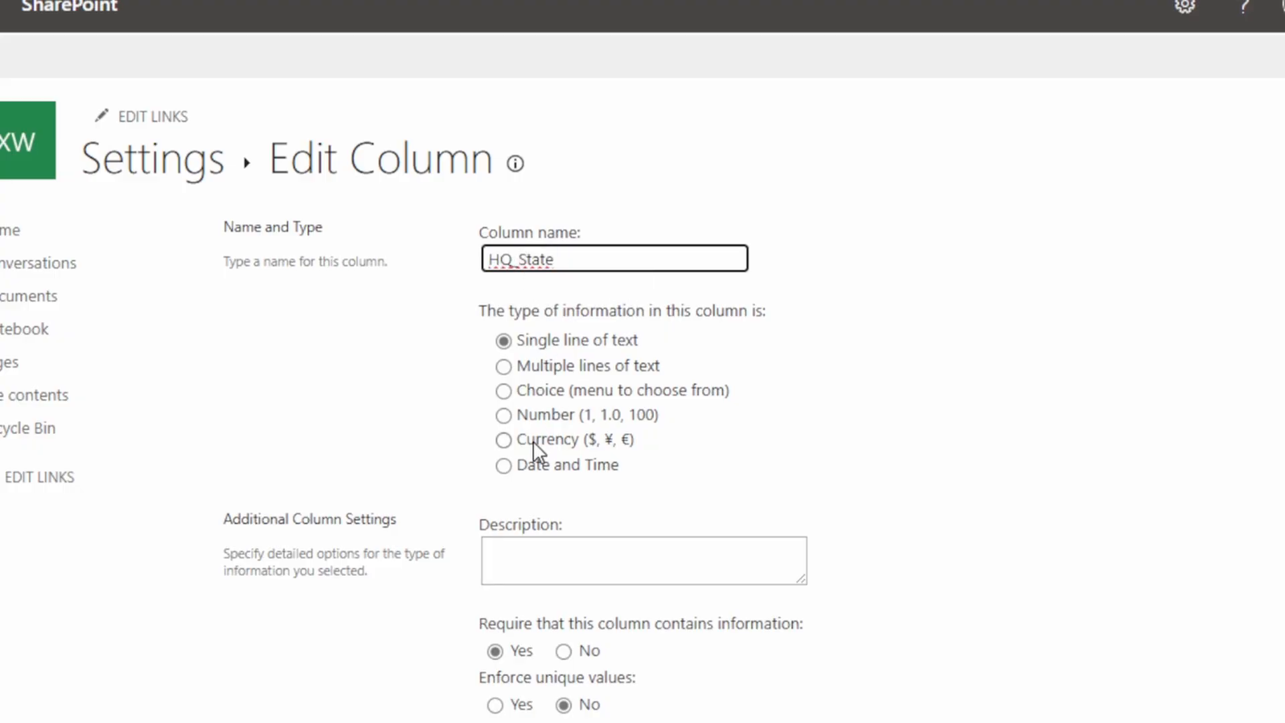
pyautogui.press('BackSpace')
pyautogui.scroll(-3, 924, 365)
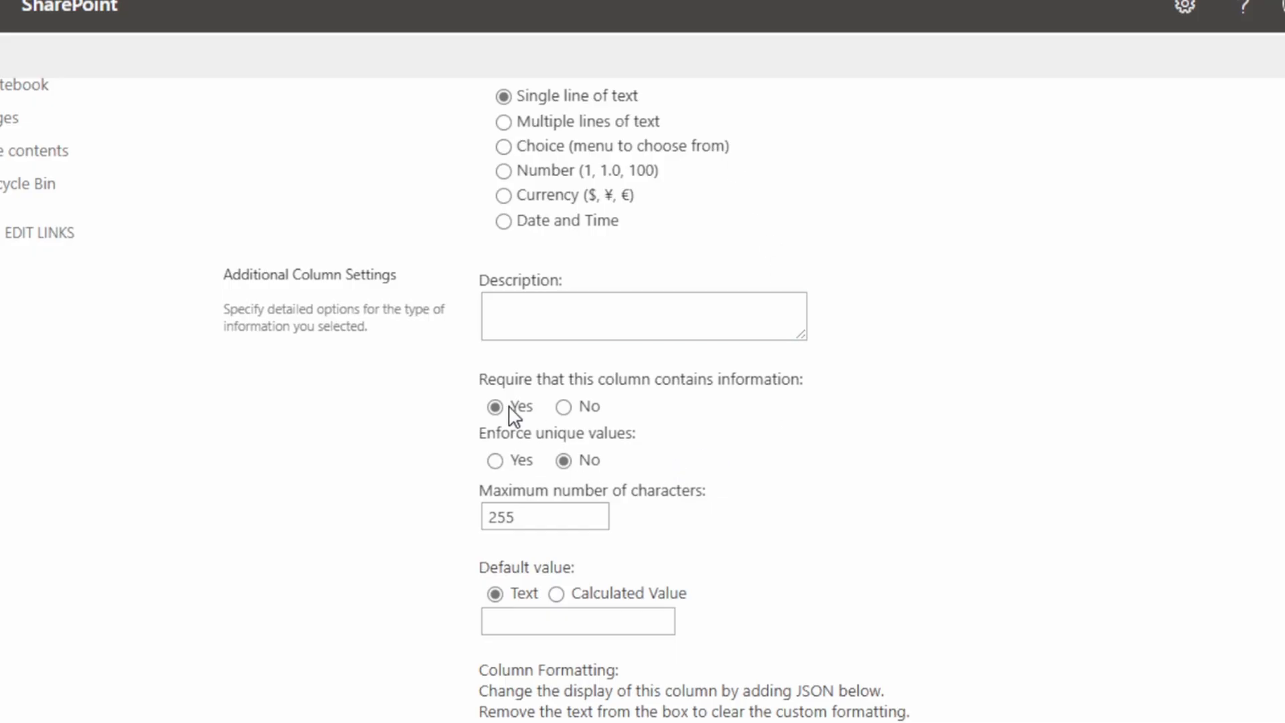
pyautogui.scroll(-2, 770, 455)
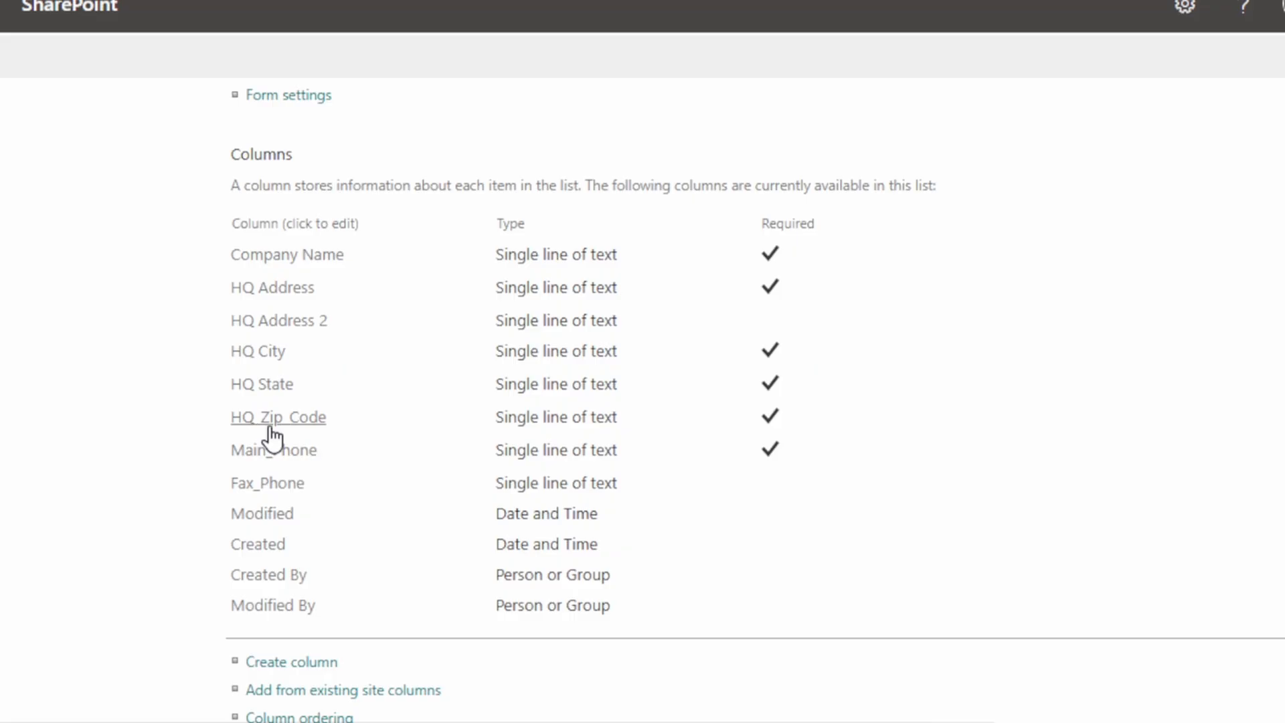
# - Rename the HQ_Zip_Code column to "HQ Zip Code", replacing both underscores with spaces, and save the column
pyautogui.click(272, 428)
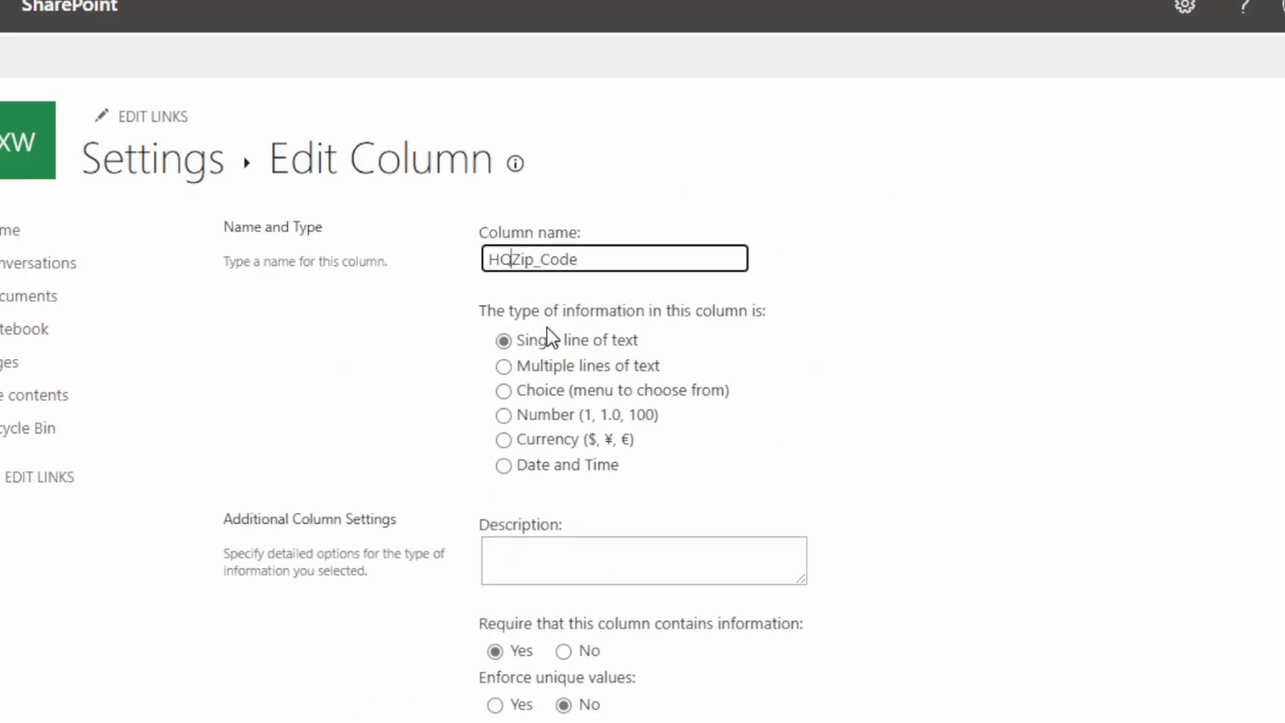
pyautogui.click(543, 258)
pyautogui.press('BackSpace')
pyautogui.scroll(-2, 948, 278)
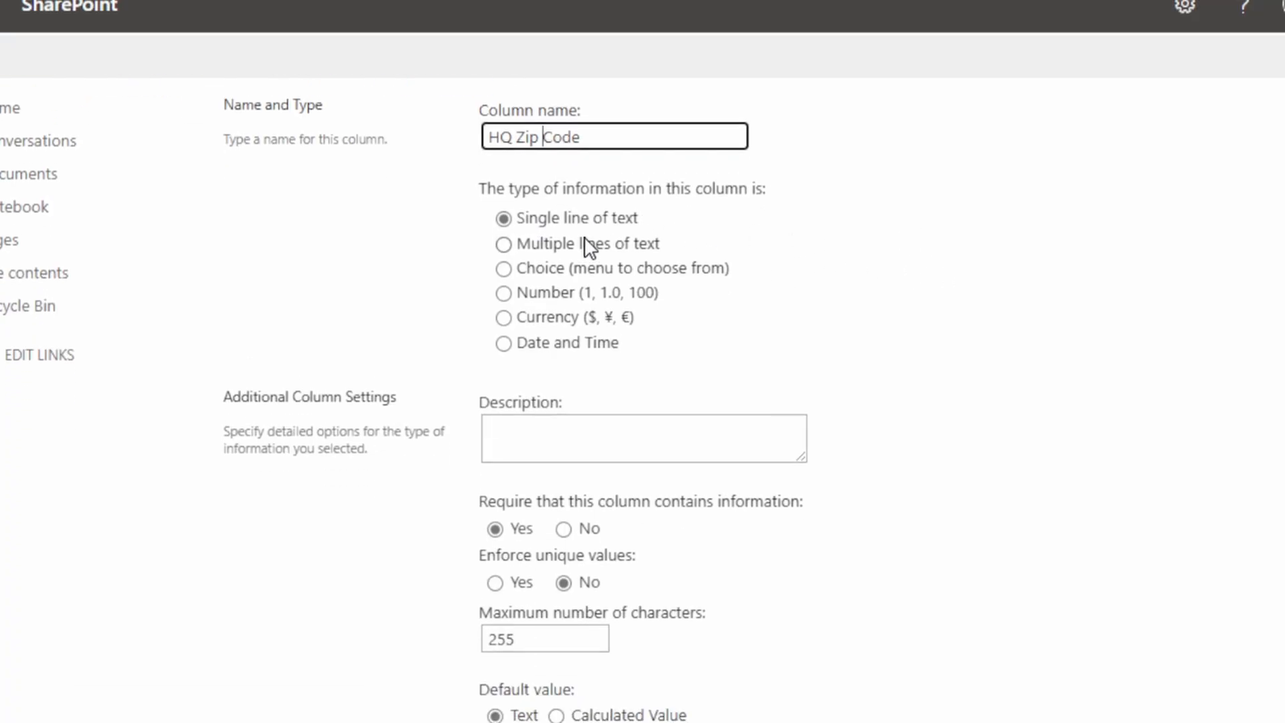
pyautogui.scroll(-4, 897, 299)
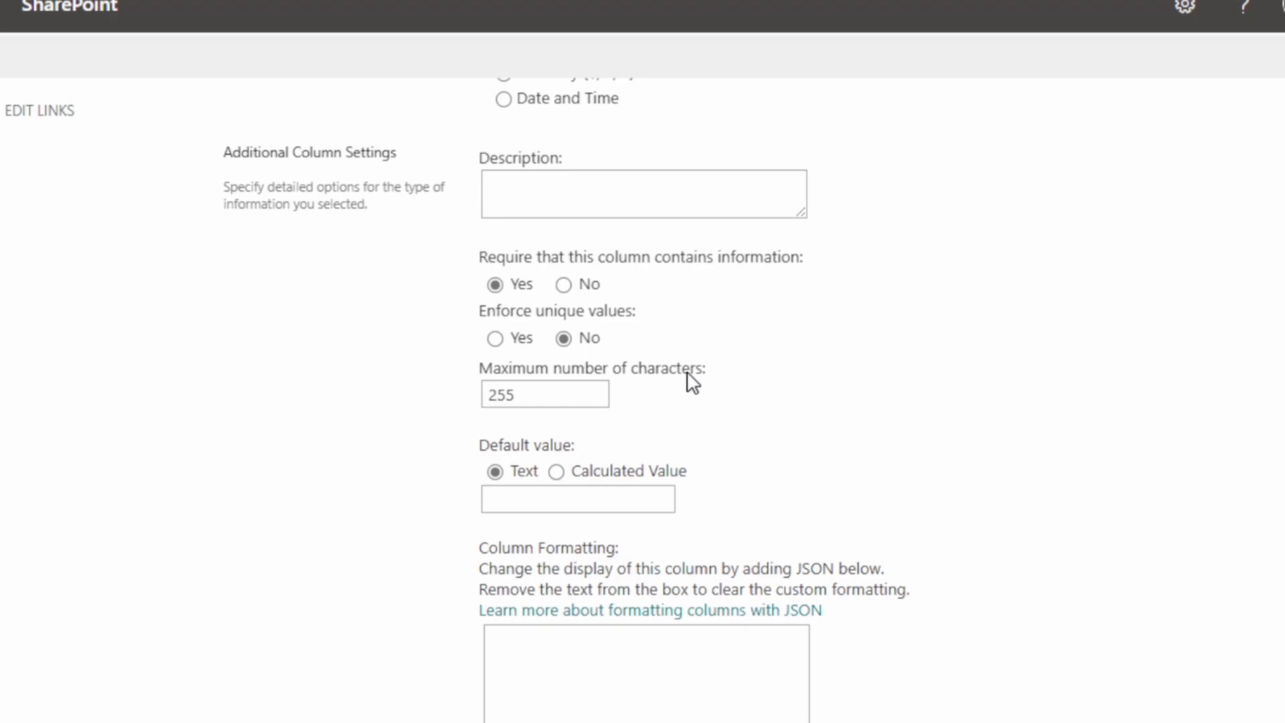
pyautogui.scroll(-2, 896, 381)
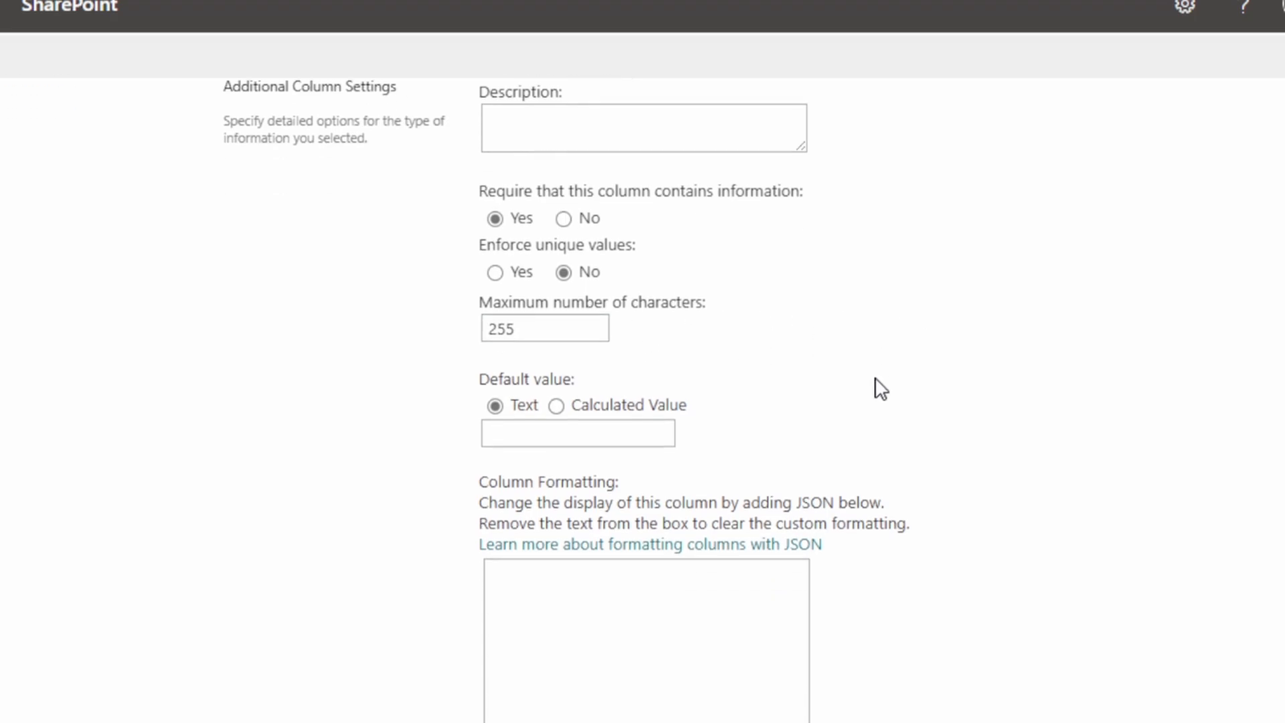
pyautogui.scroll(4, 877, 354)
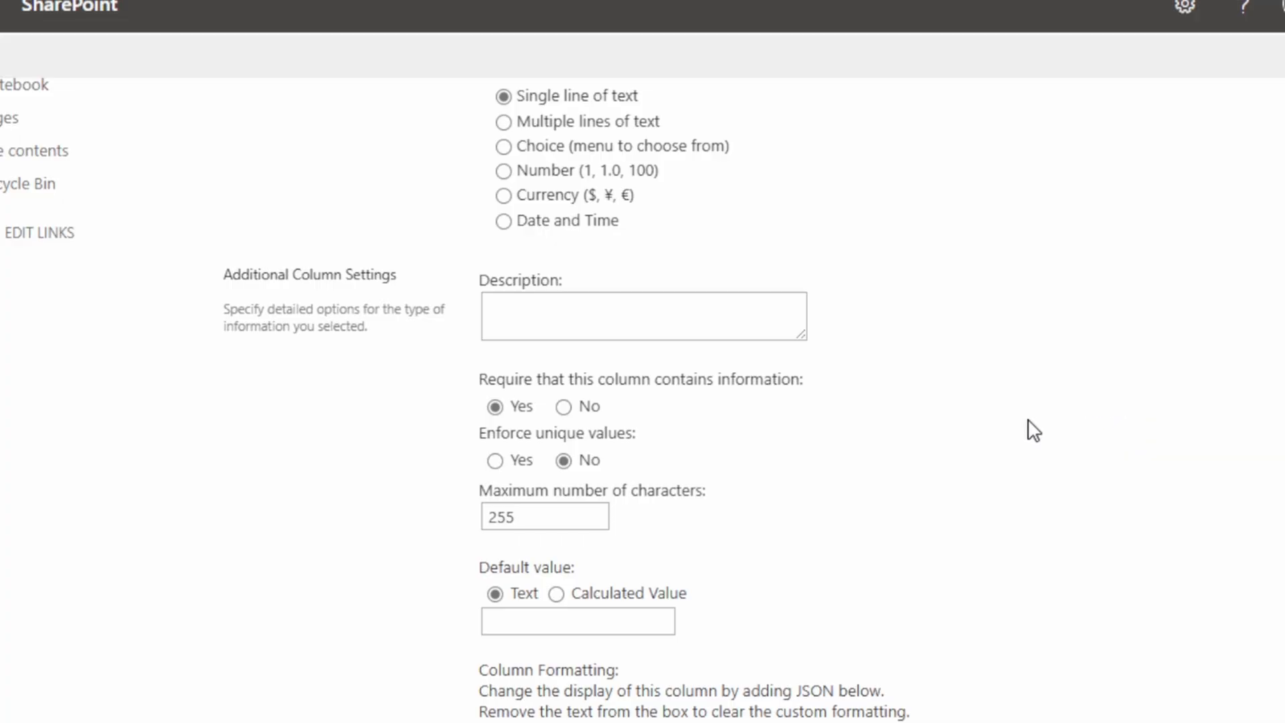
pyautogui.scroll(3, 1034, 430)
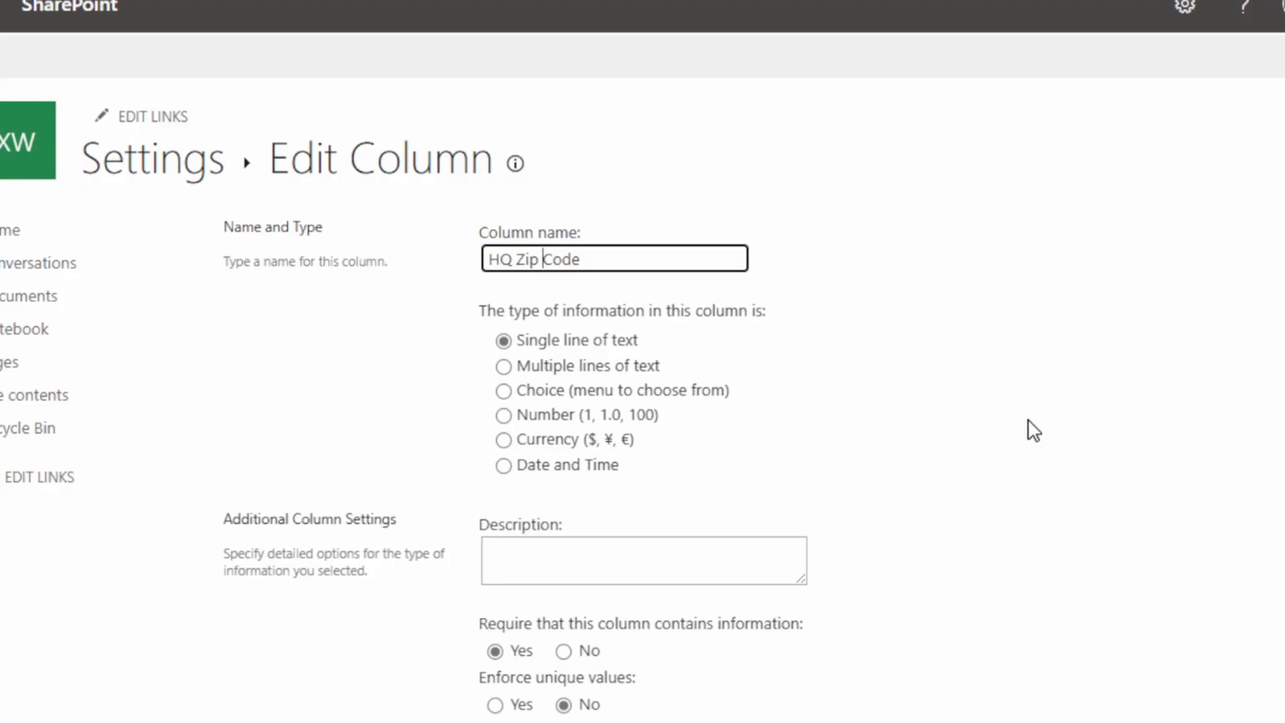
pyautogui.scroll(-10, 1034, 430)
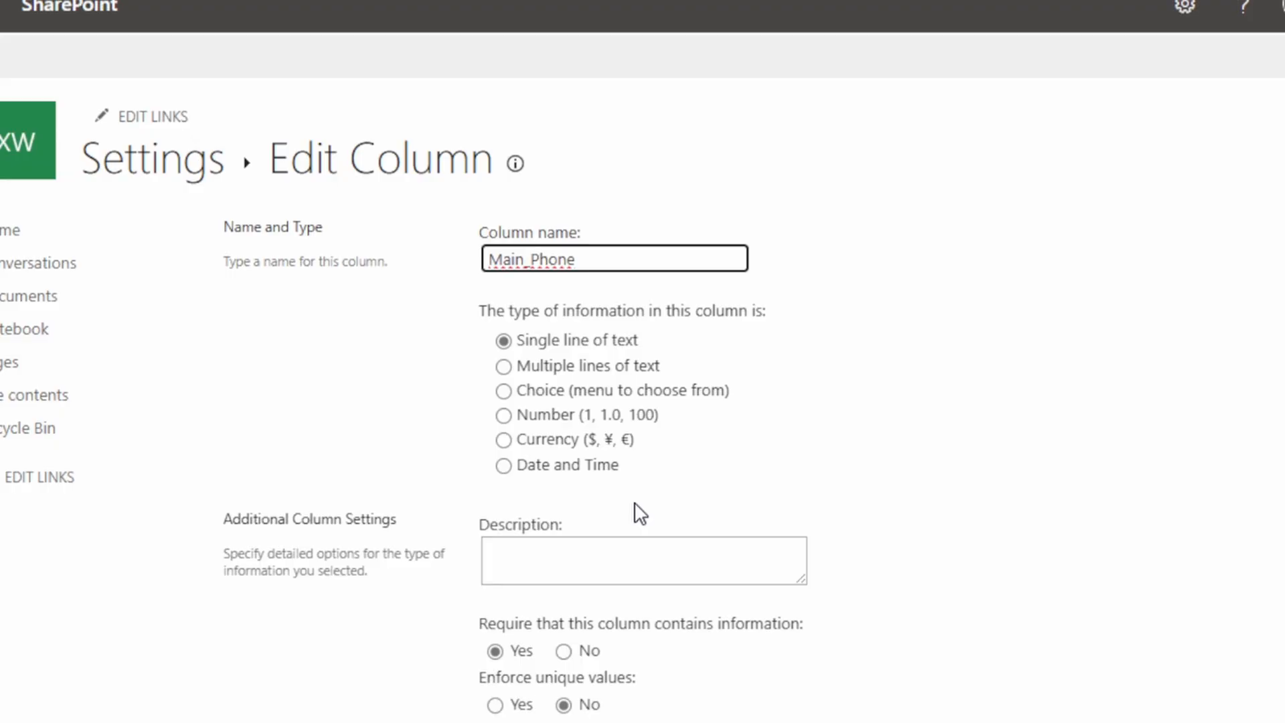
# - Rename the Main_Phone column to "Main Phone", replacing the underscore with a space, and save the column
pyautogui.press('BackSpace')
pyautogui.scroll(-2, 920, 341)
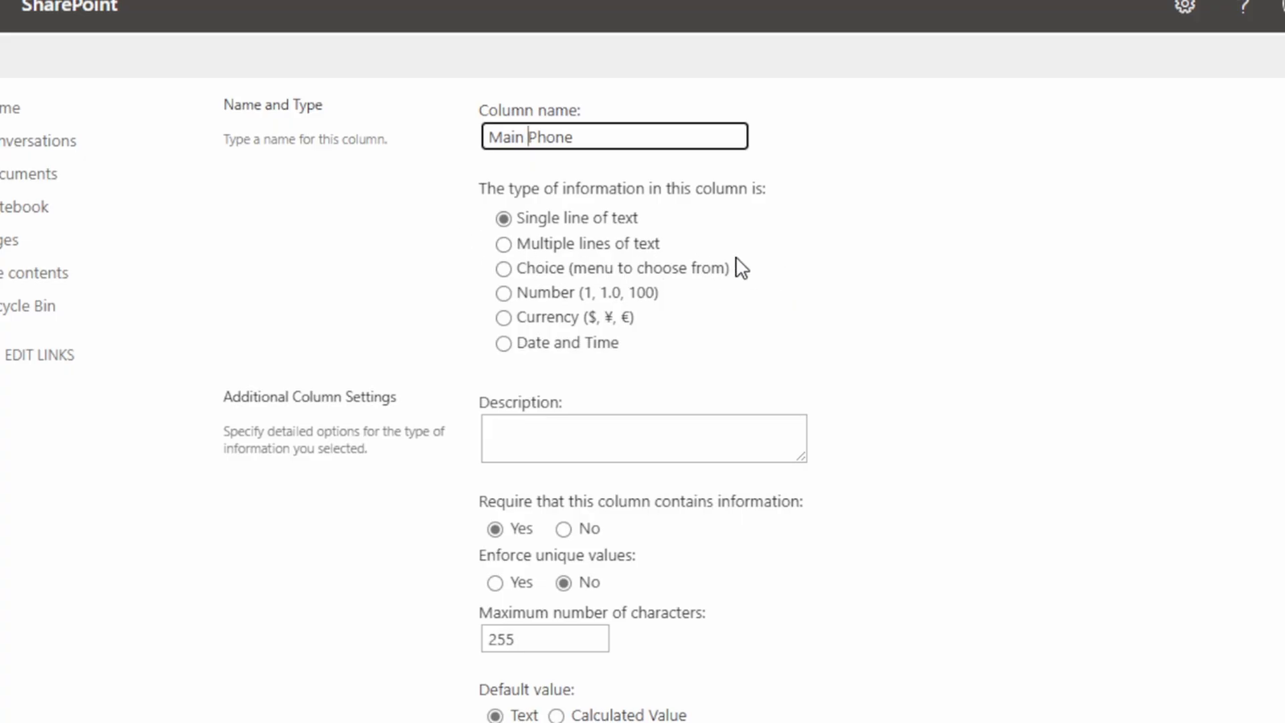
pyautogui.scroll(-2, 987, 275)
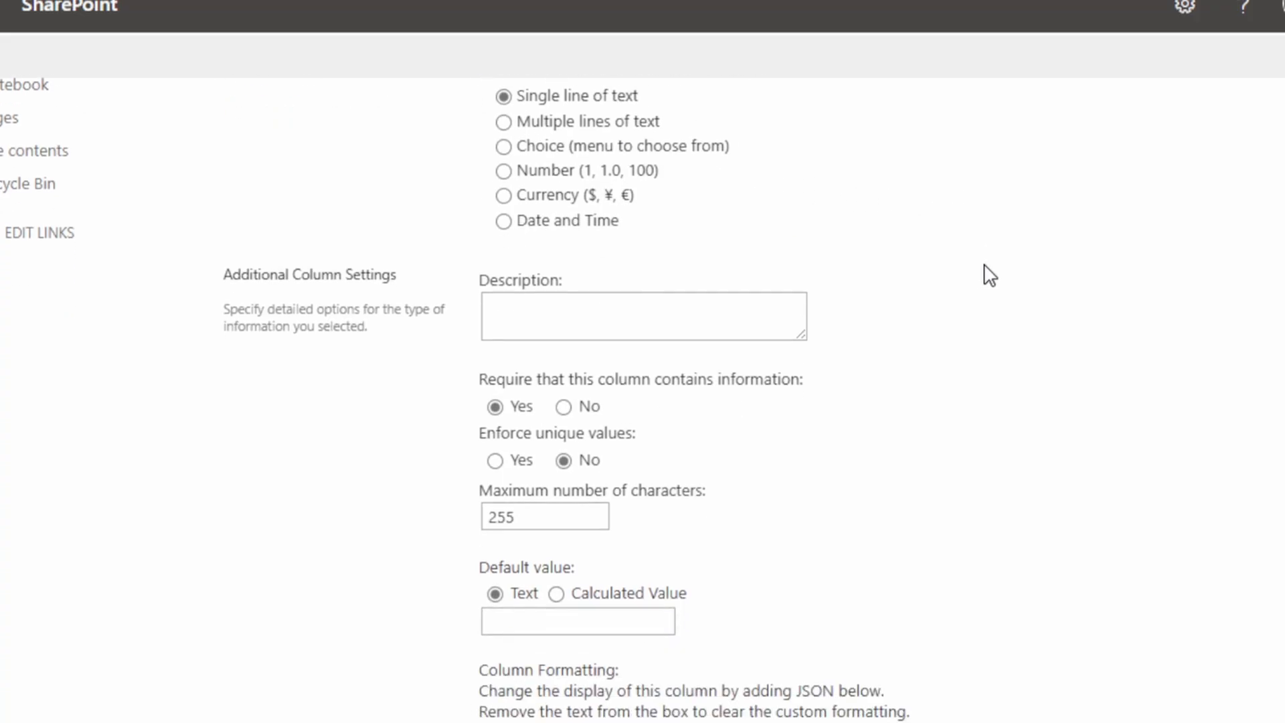
pyautogui.scroll(-2, 989, 275)
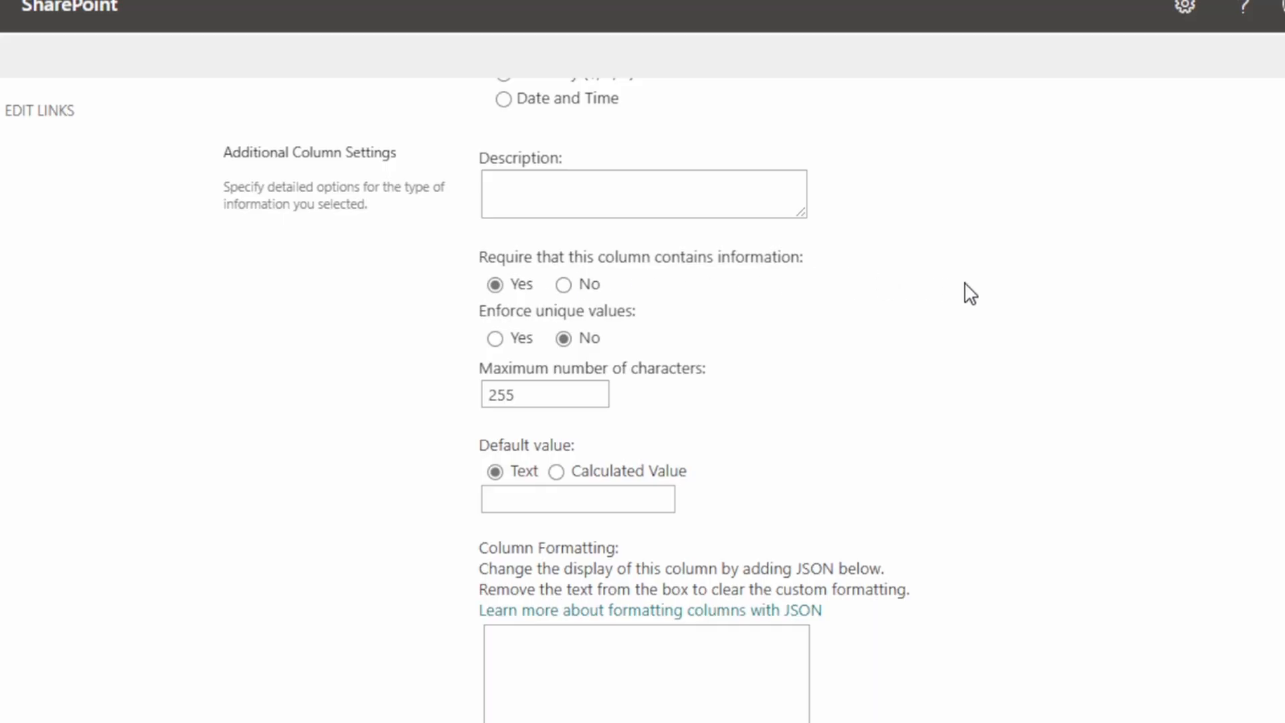
pyautogui.scroll(-2, 984, 293)
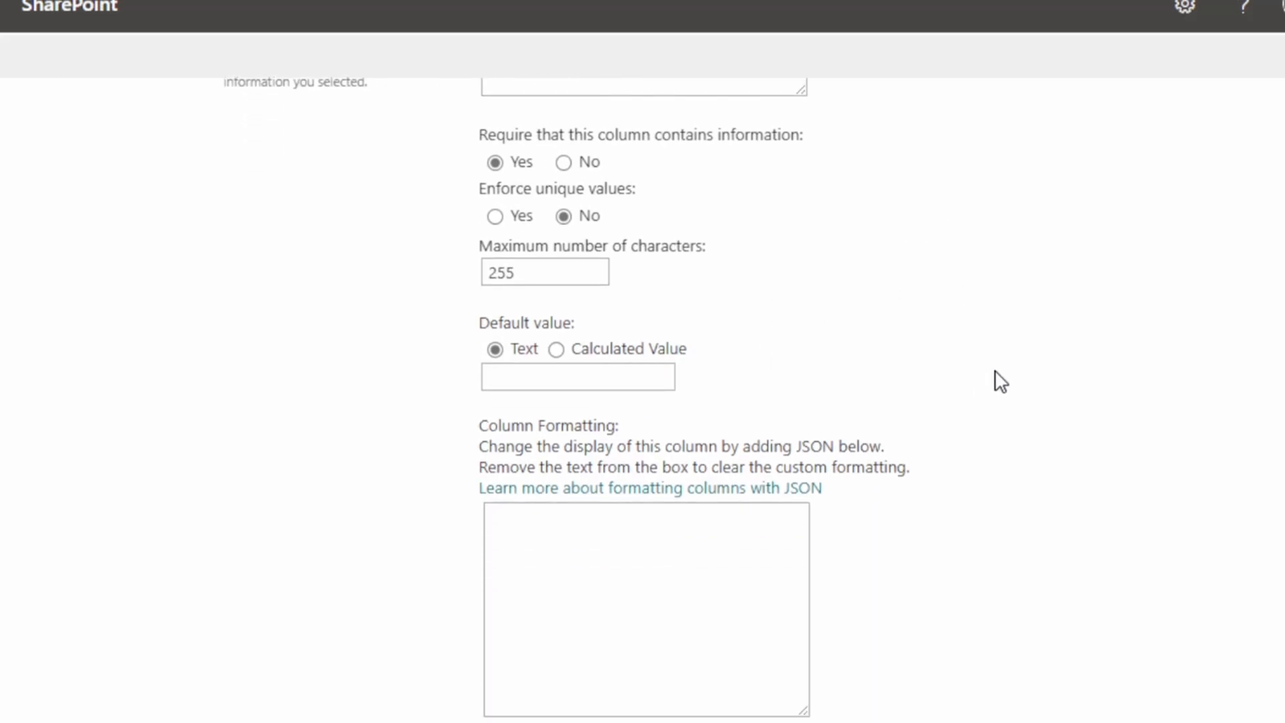
pyautogui.scroll(8, 1000, 383)
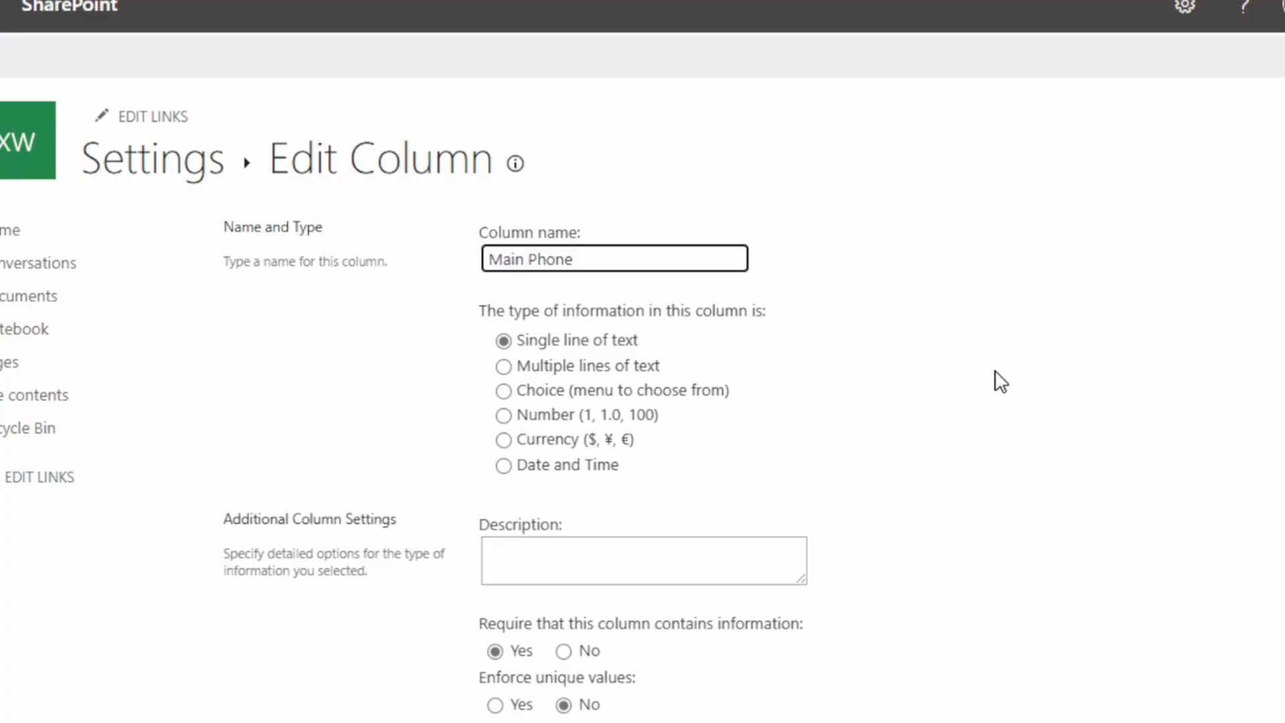
pyautogui.scroll(-7, 996, 381)
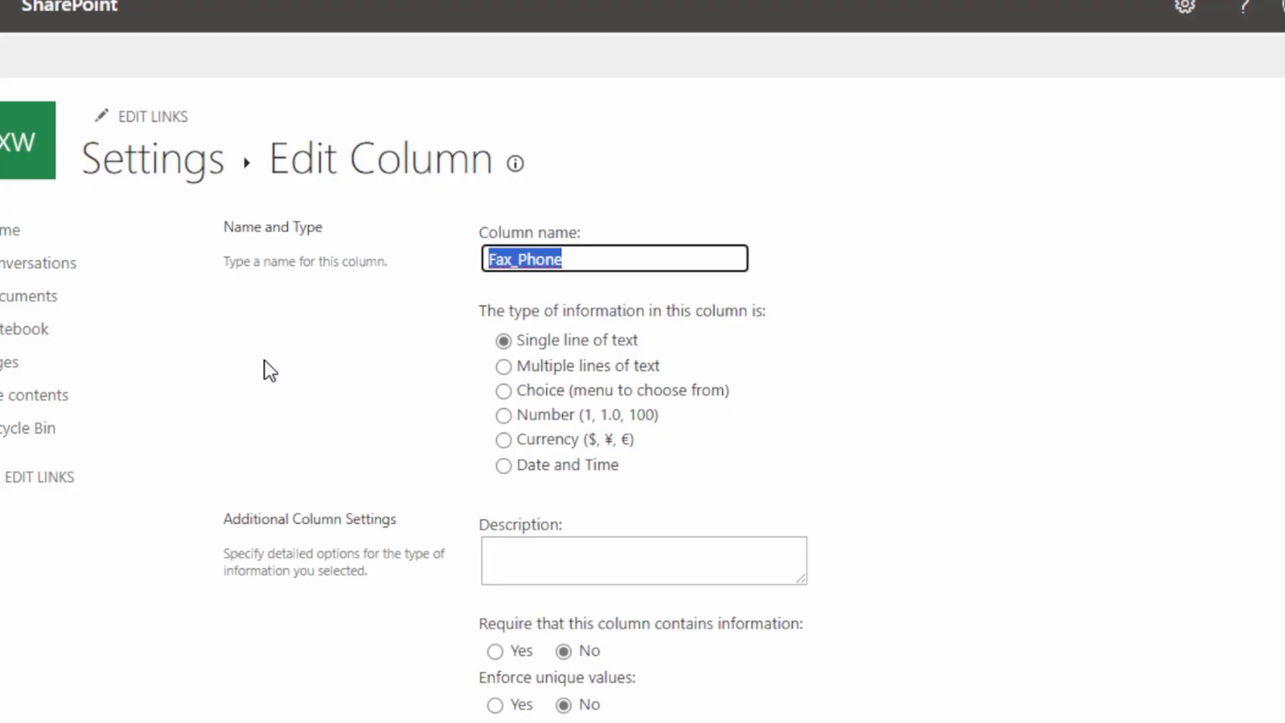
# - Rename the Fax_Phone column to "Fax Phone", replacing the underscore with a space, and save the column
pyautogui.click(513, 258)
pyautogui.press('Delete')
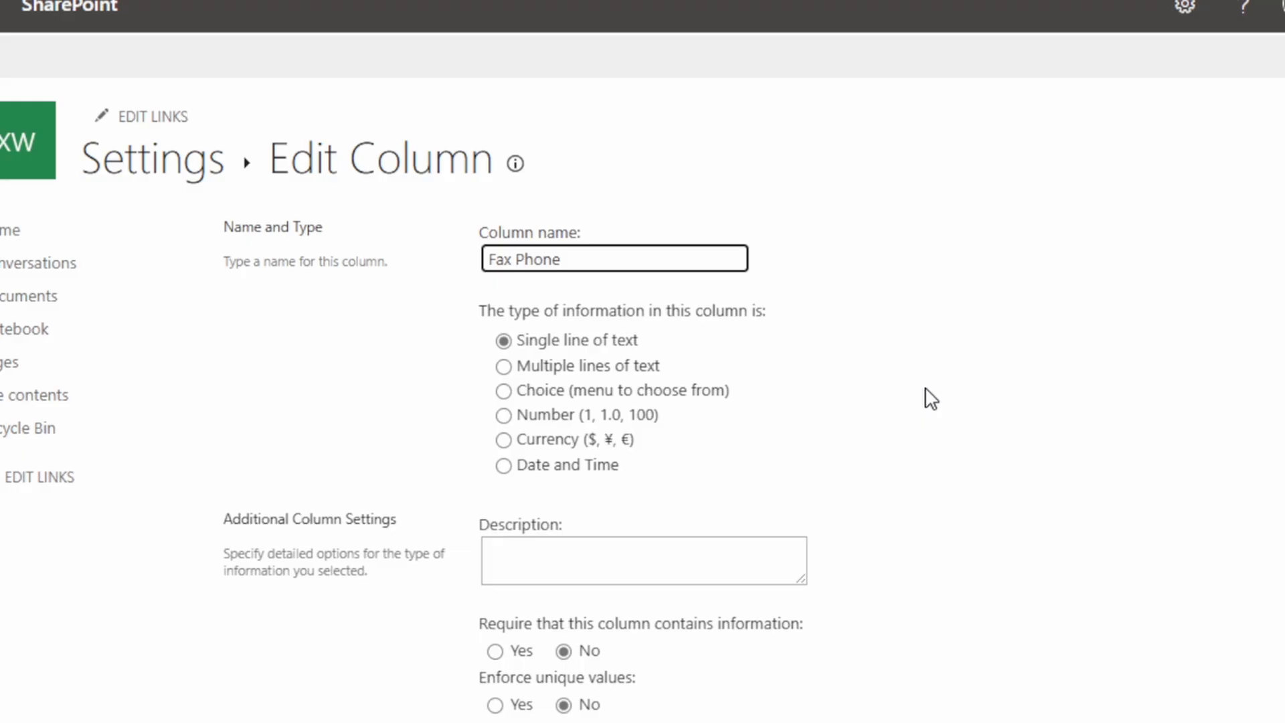
pyautogui.scroll(-5, 888, 372)
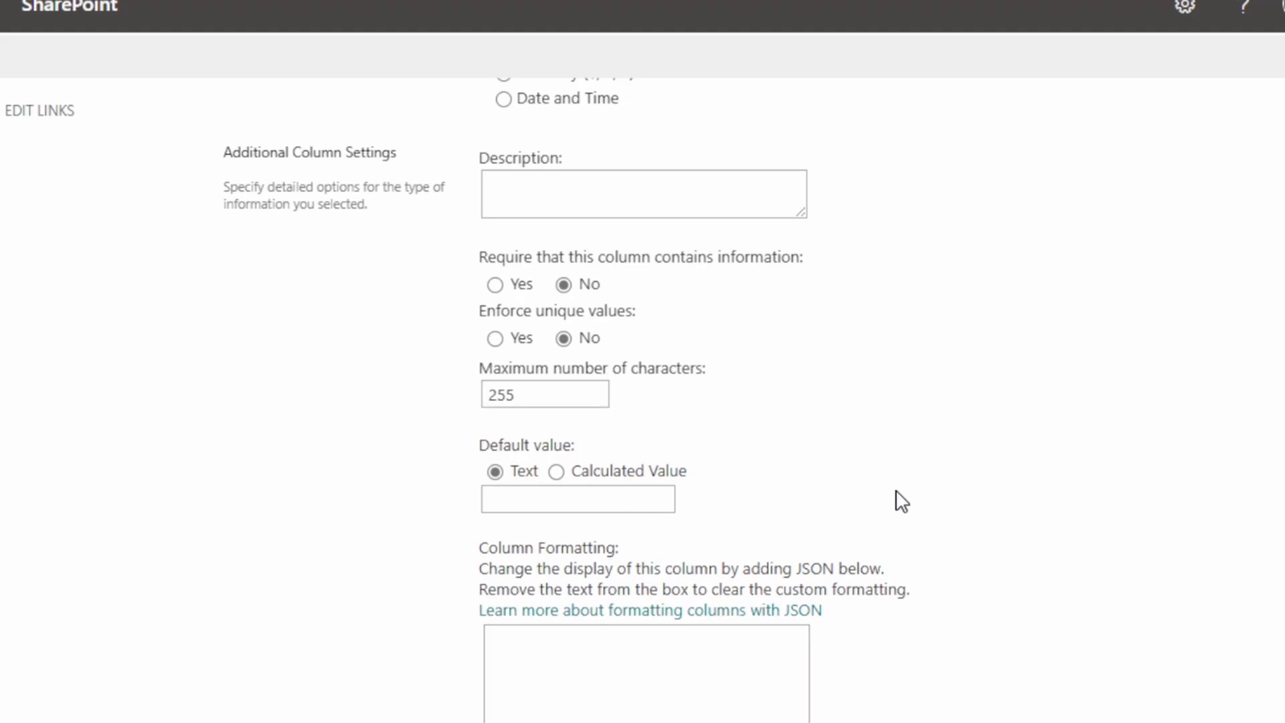
pyautogui.scroll(5, 1072, 455)
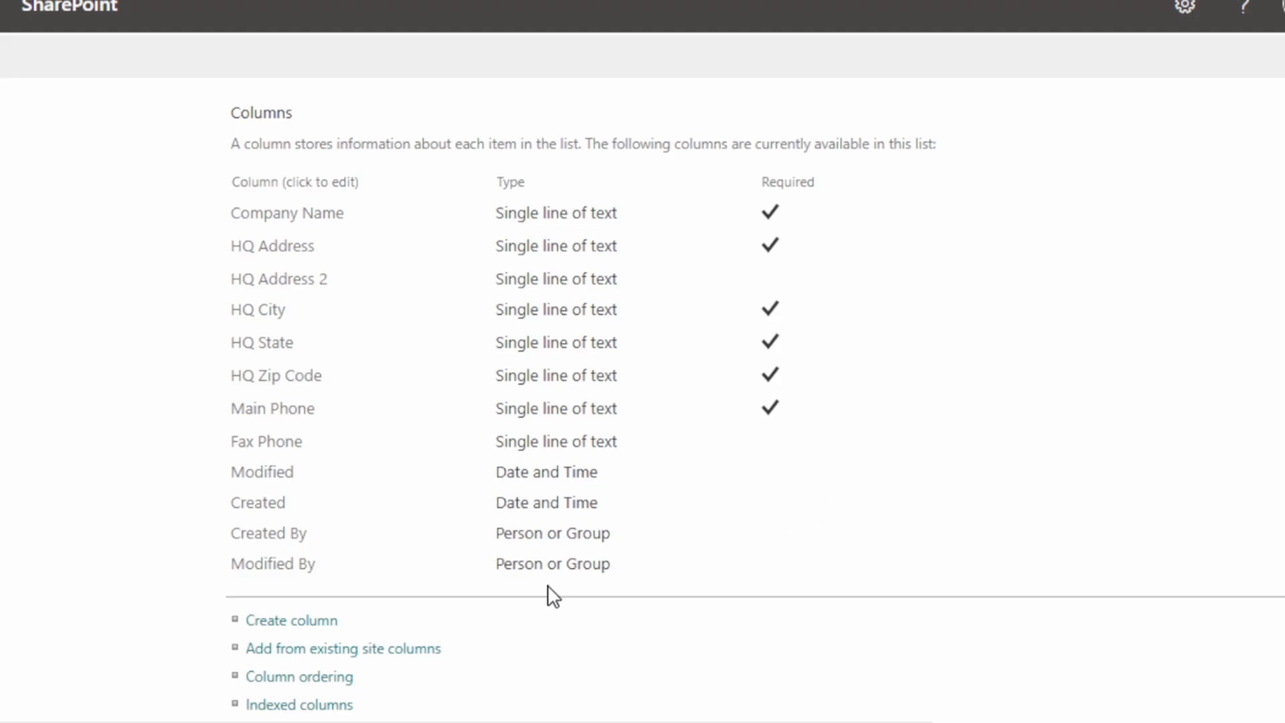
# - Create a required single-line-of-text column named Country with the default value USA, and return to the Customers list
pyautogui.click(274, 622)
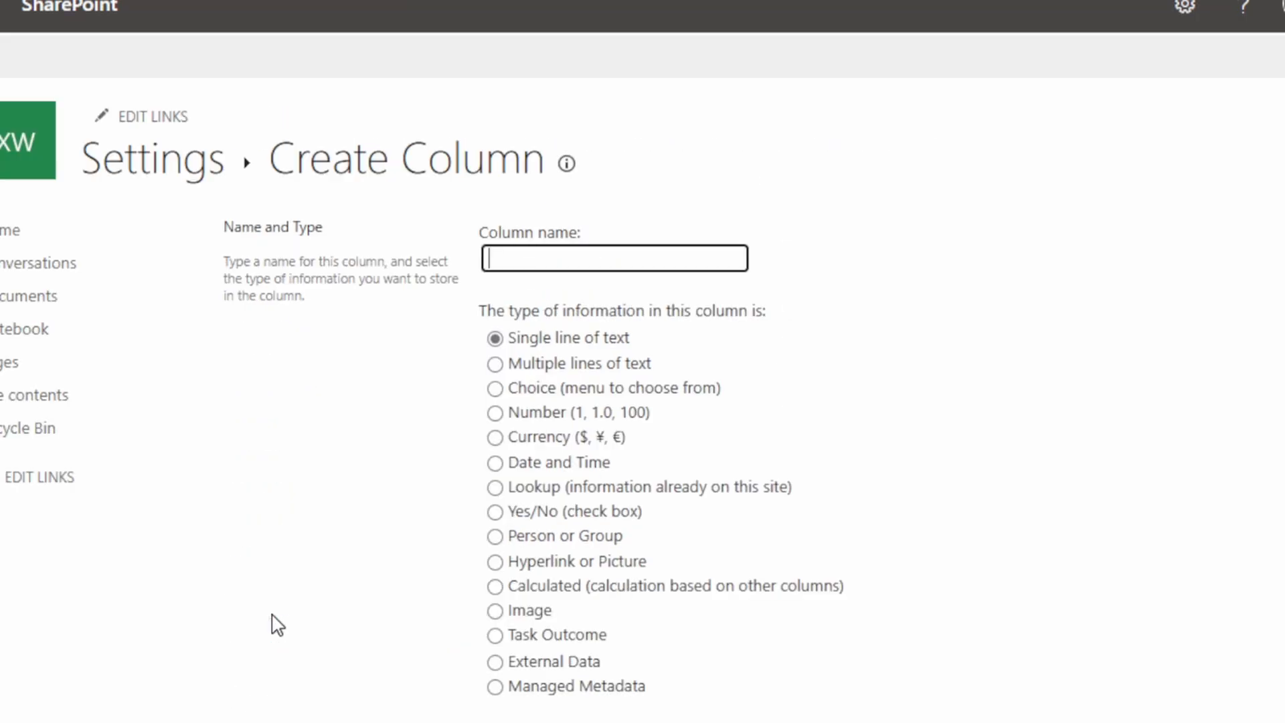
pyautogui.write('Country')
pyautogui.scroll(-5, 877, 368)
pyautogui.scroll(-1, 876, 358)
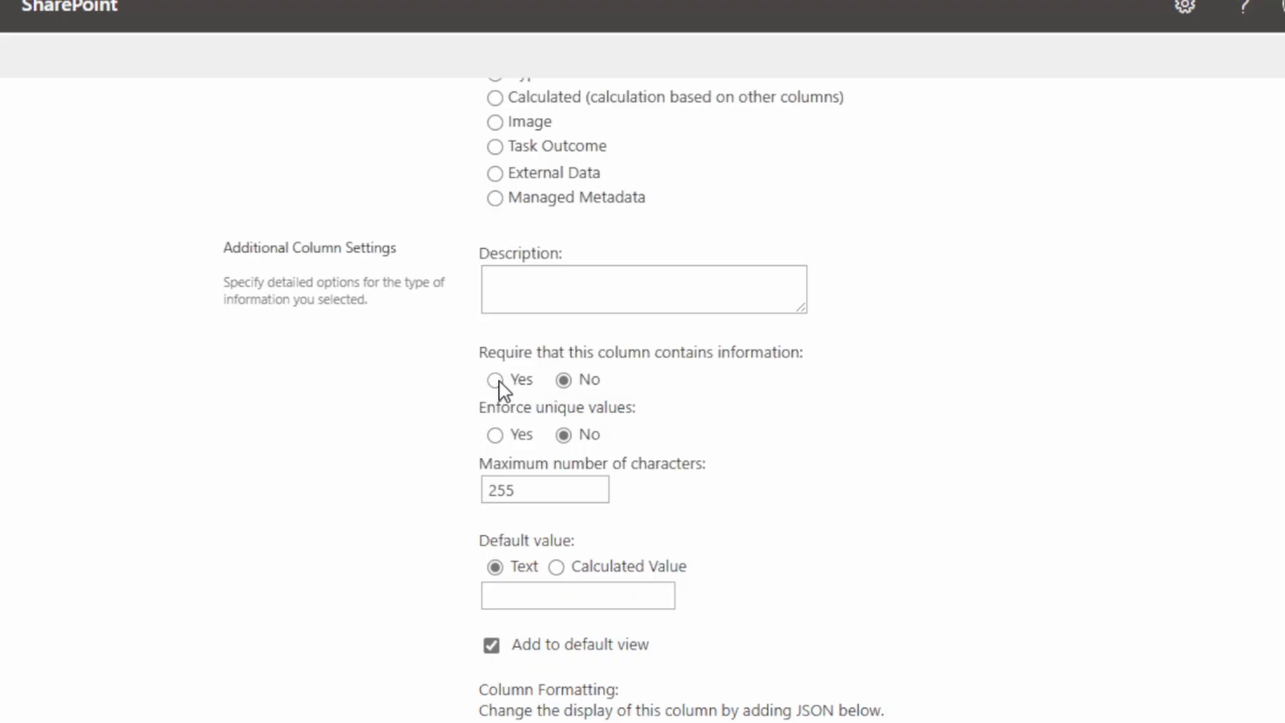
pyautogui.click(497, 380)
pyautogui.click(547, 596)
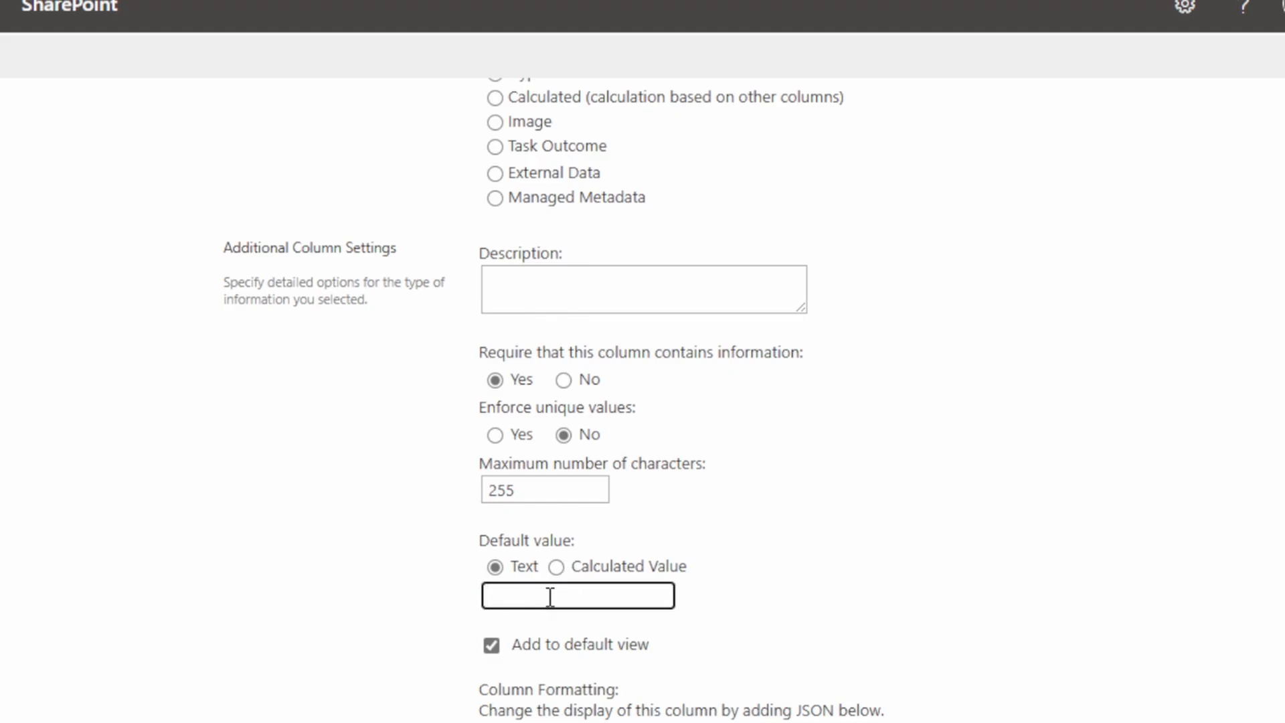
pyautogui.write('USA')
pyautogui.scroll(-2, 823, 531)
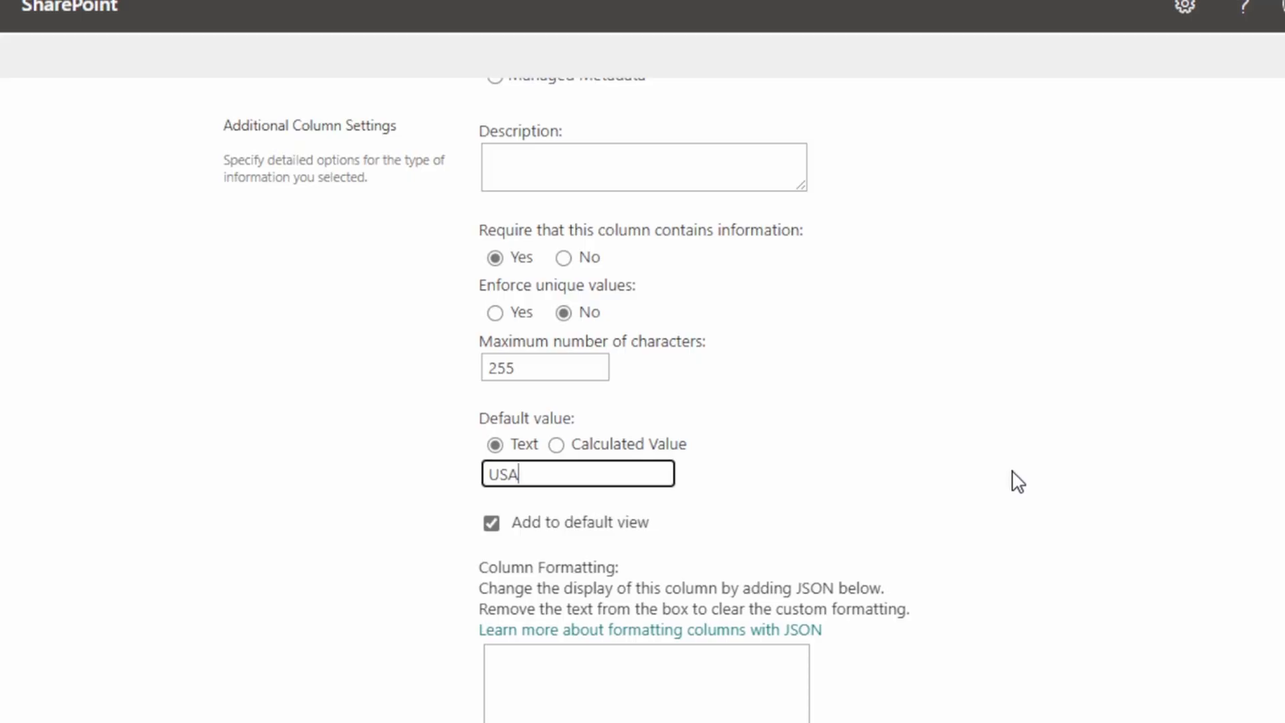
pyautogui.scroll(-5, 1018, 482)
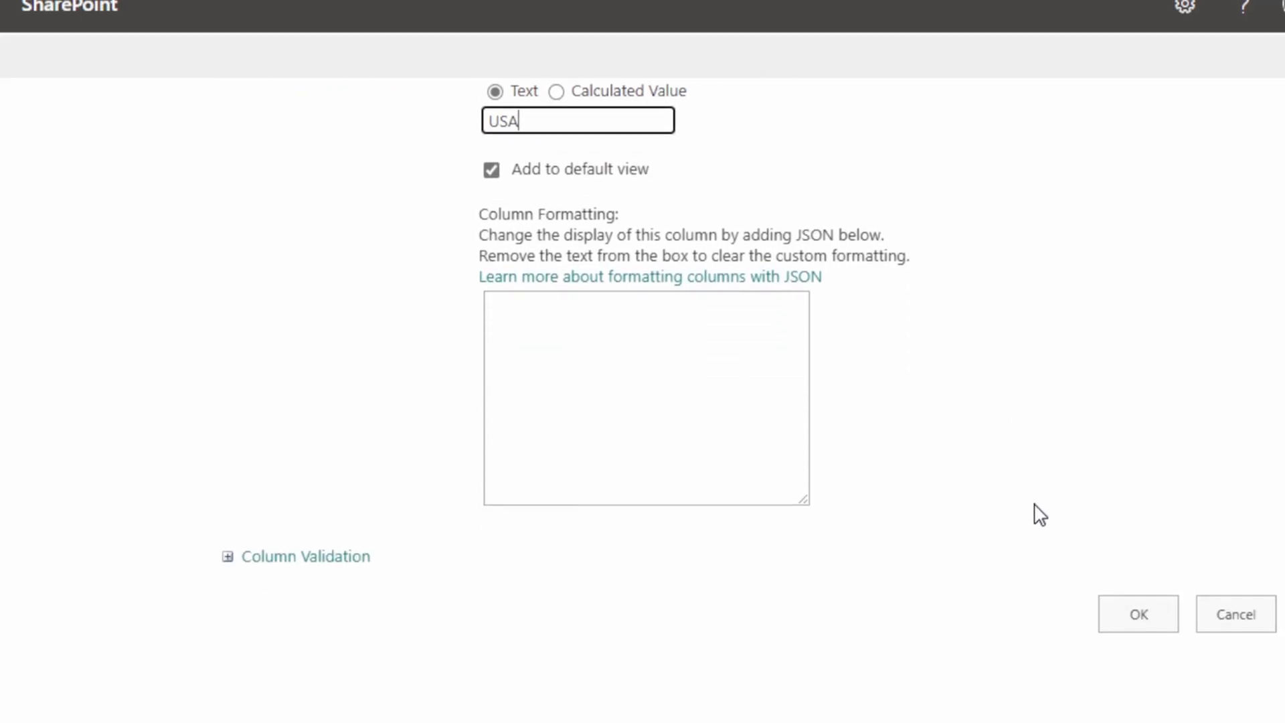
pyautogui.click(1146, 609)
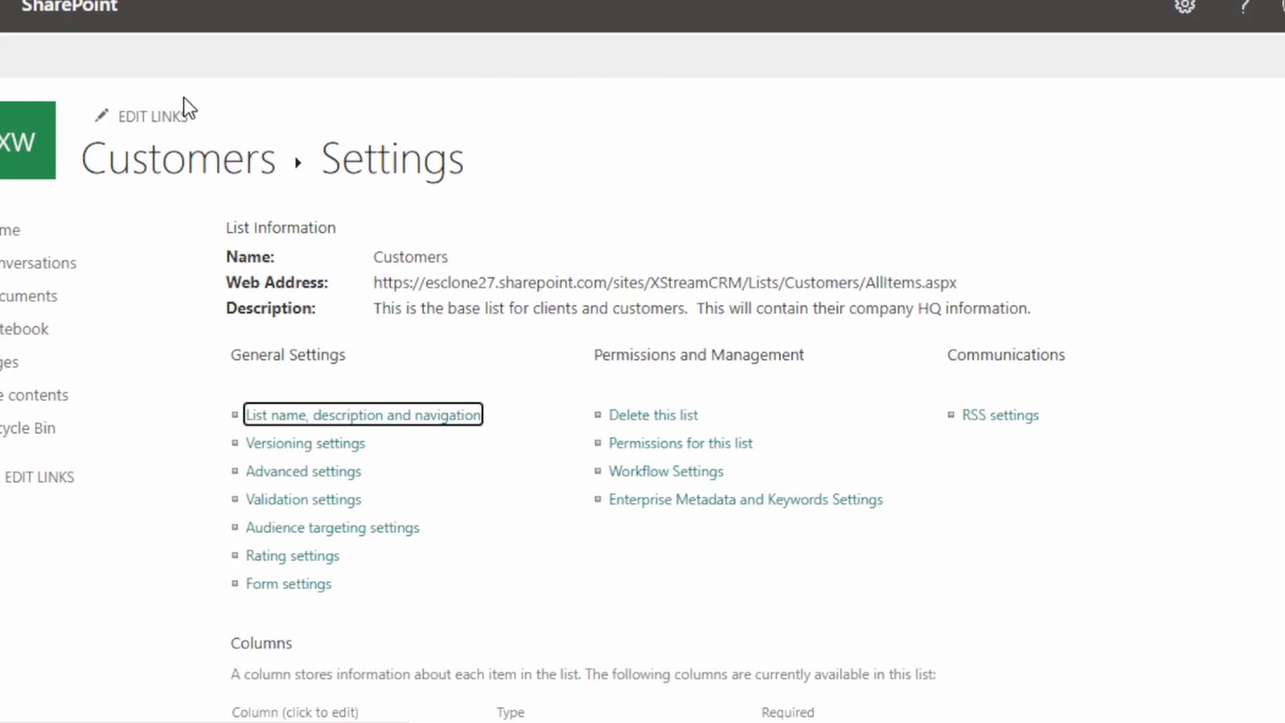
pyautogui.click(182, 166)
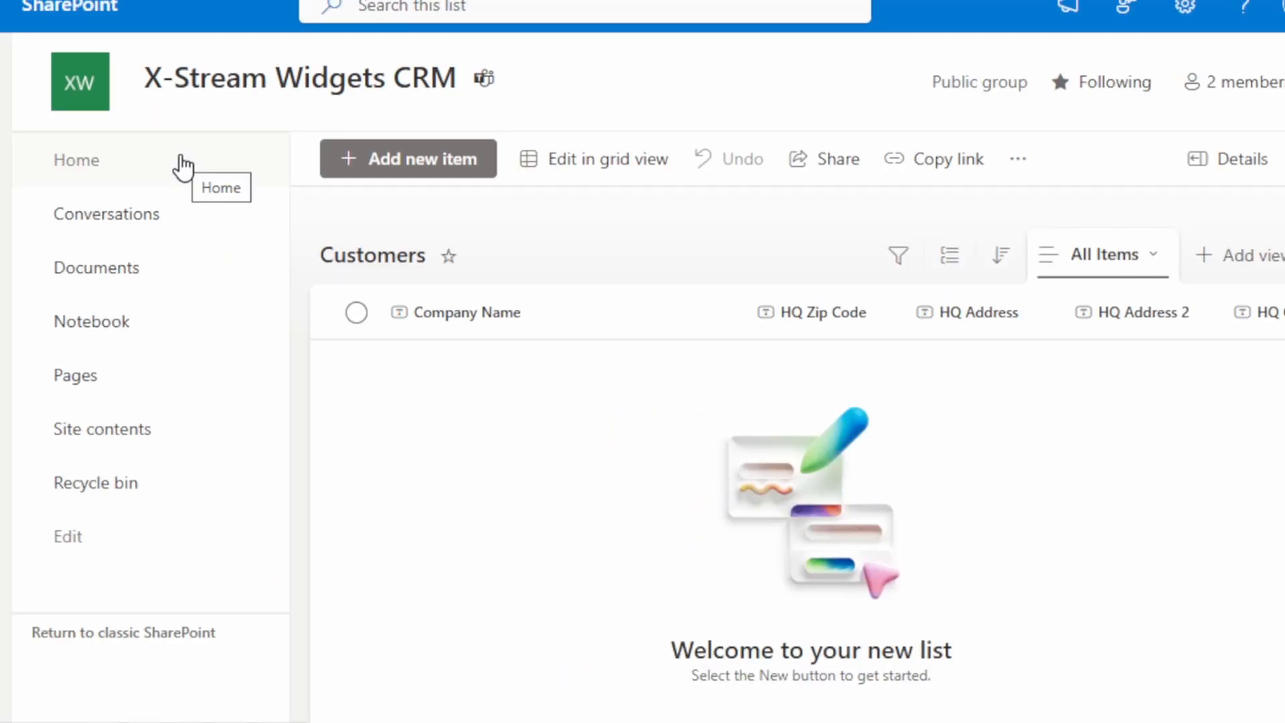